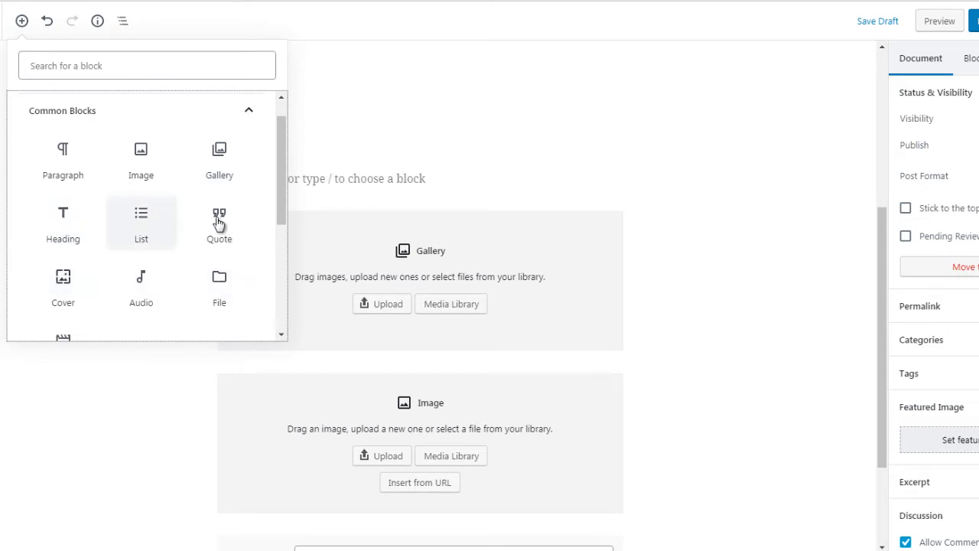
Insert a Paragraph block in the empty line between the bulleted list and the Gallery block
mouse_move(280, 208)
left_mouse_down()
mouse_move(281, 225)
mouse_move(279, 203)
left_mouse_up()
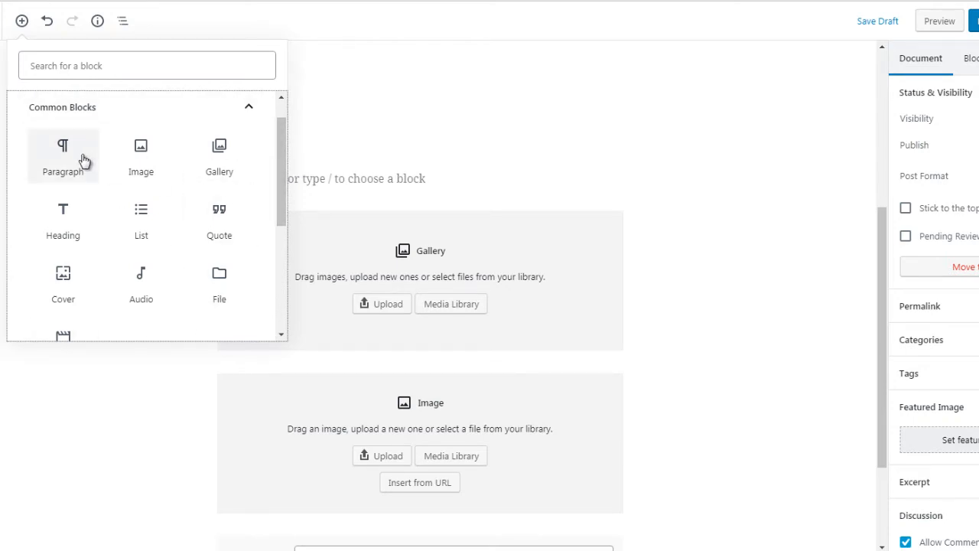
mouse_move(355, 188)
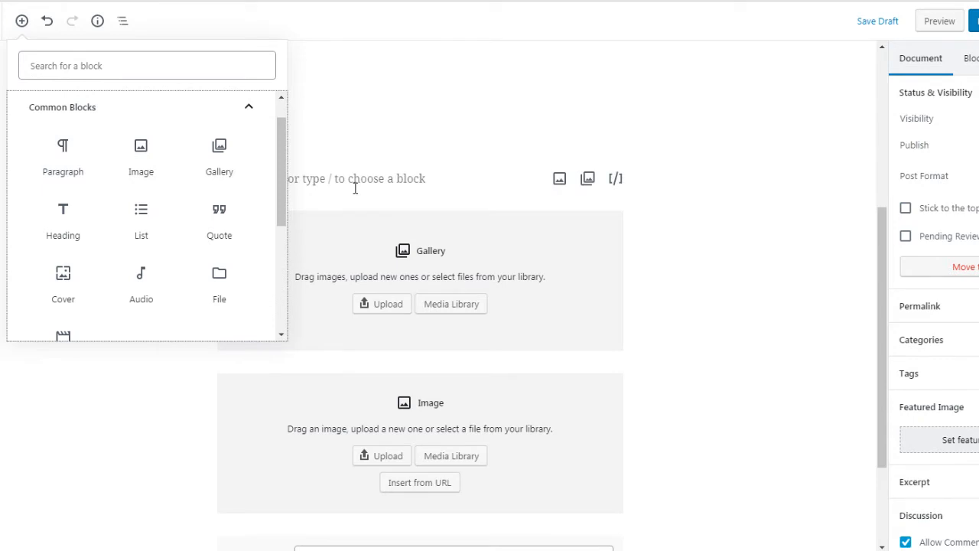
left_click(355, 188)
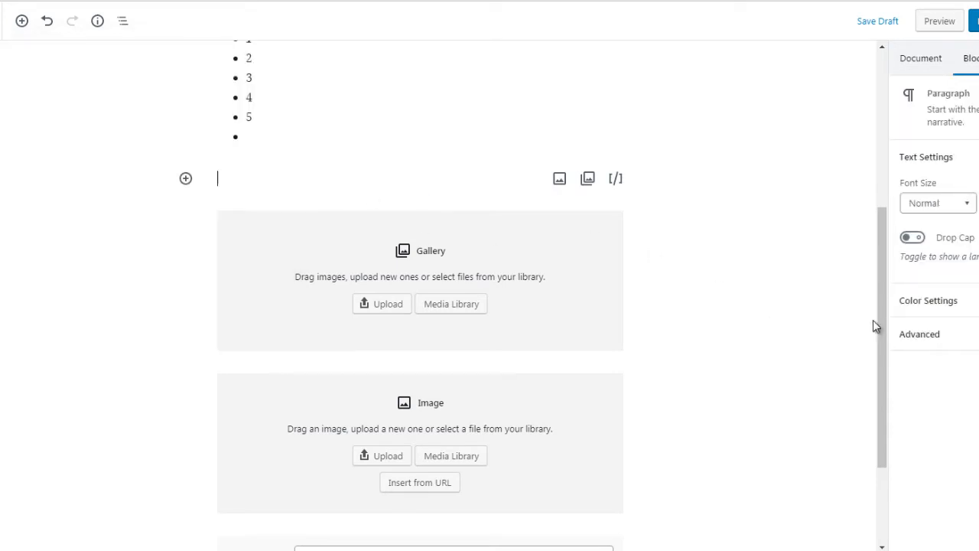
left_click_drag(881, 335, 880, 398)
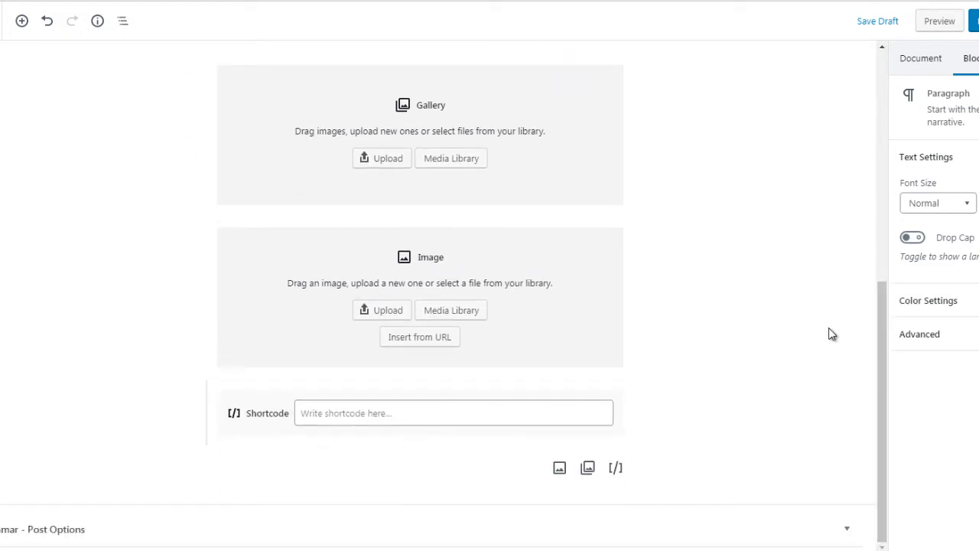
left_click_drag(883, 322, 878, 290)
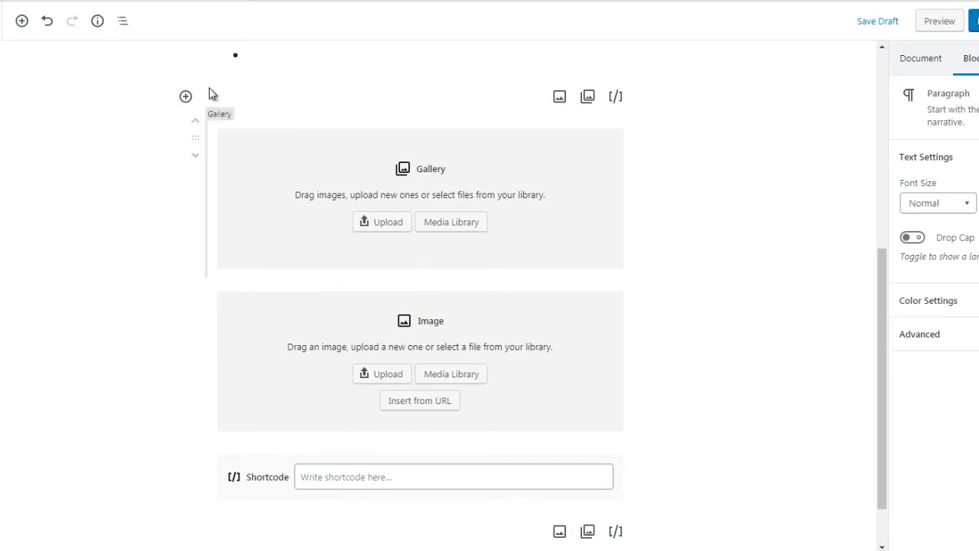
left_click(185, 96)
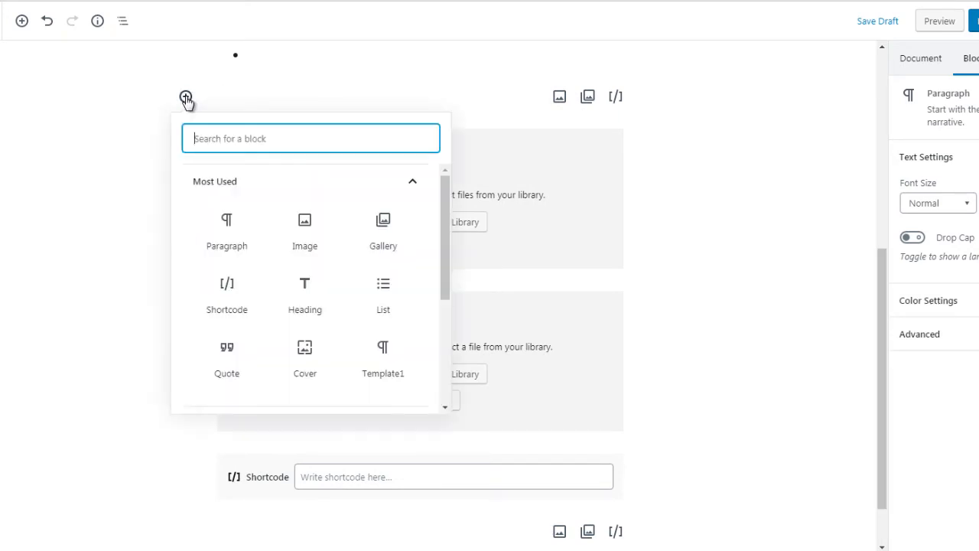
left_click(225, 236)
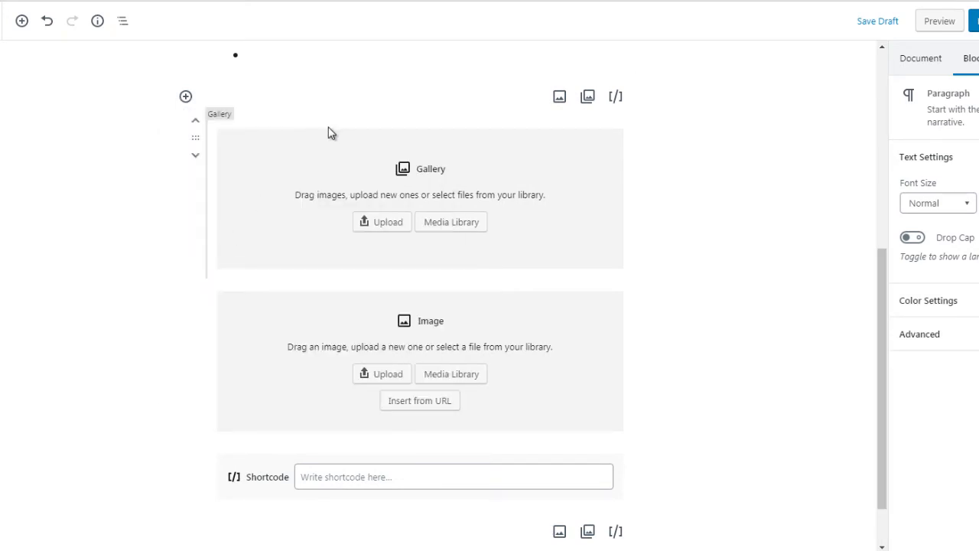
Write "this is a test" in the new paragraph and copy the text to fill the block with repeated copies
type("this is a")
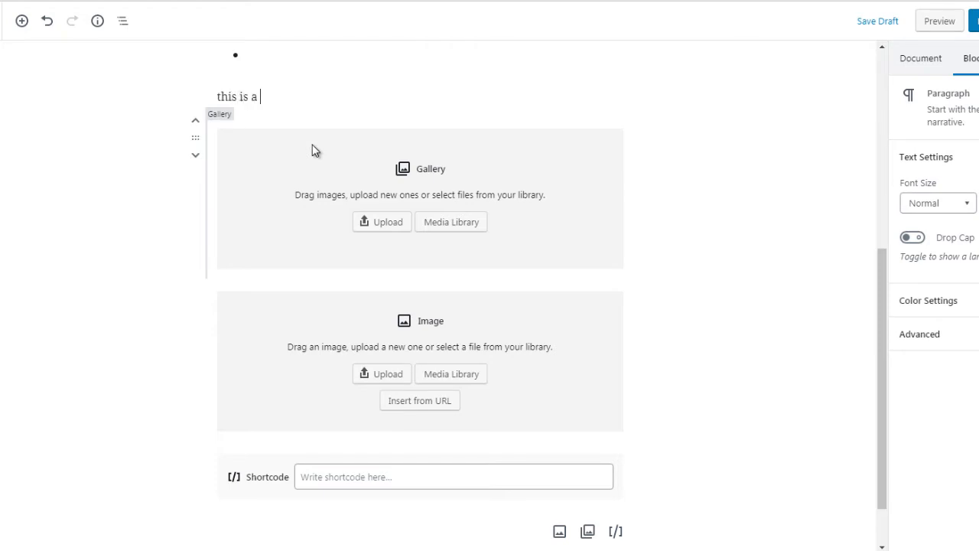
type(" test")
key("ctrl+a")
key("ctrl+c")
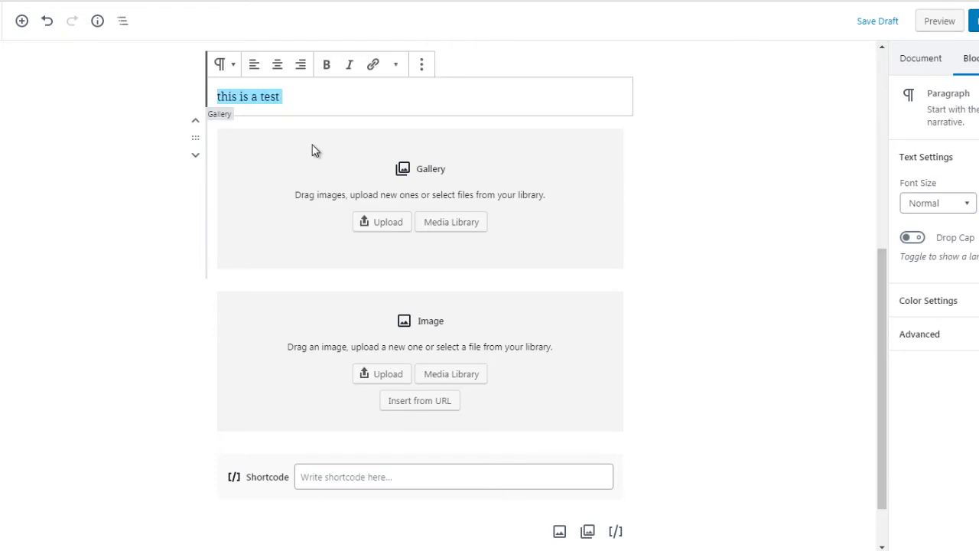
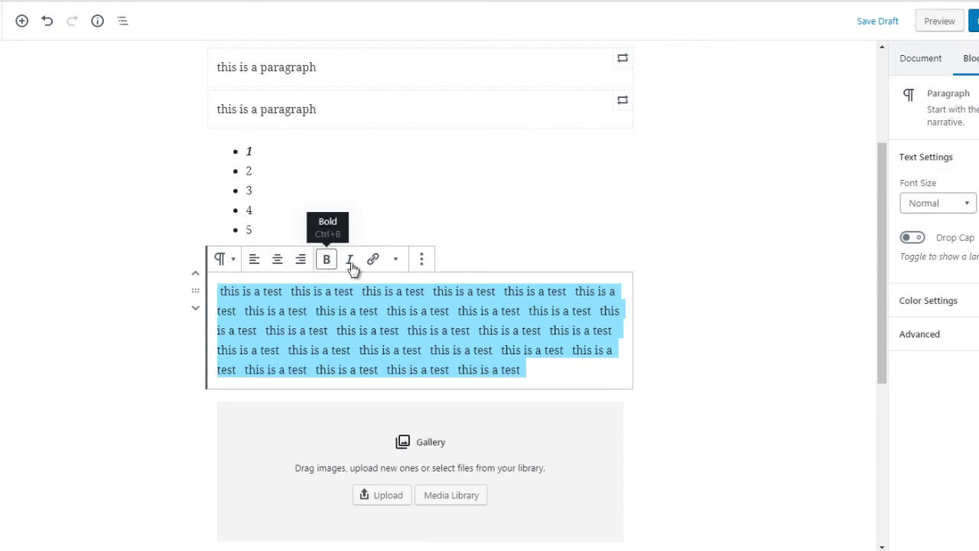
Look over the additional options available for the test paragraph block
left_click(420, 261)
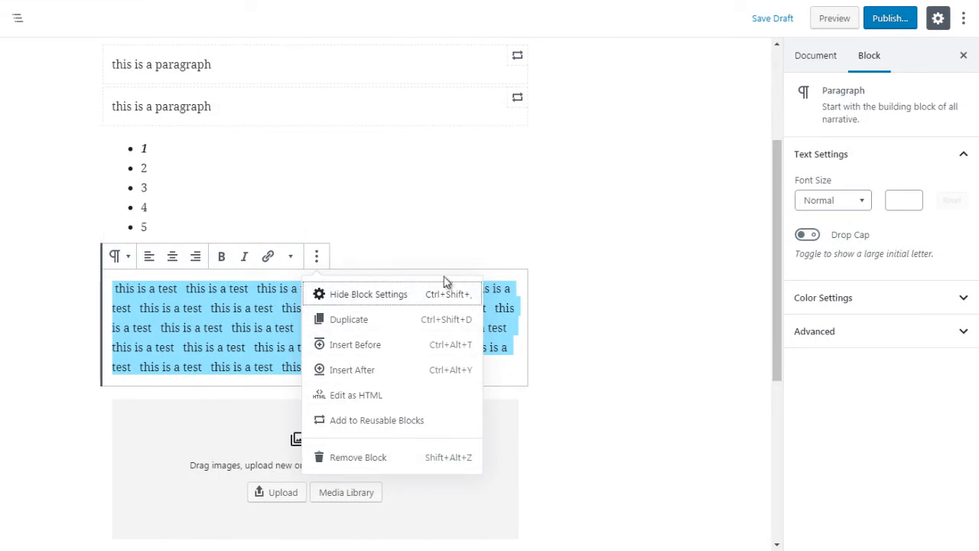
left_click(817, 374)
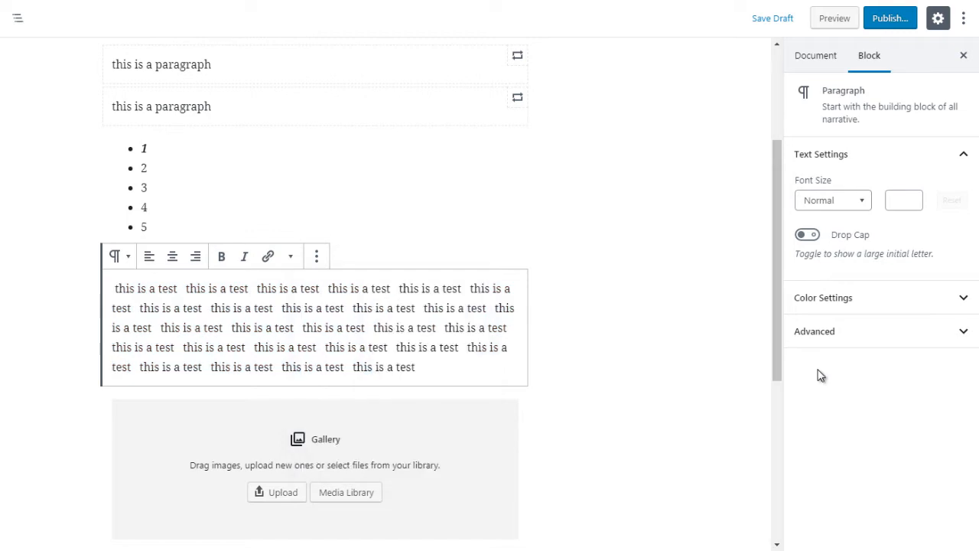
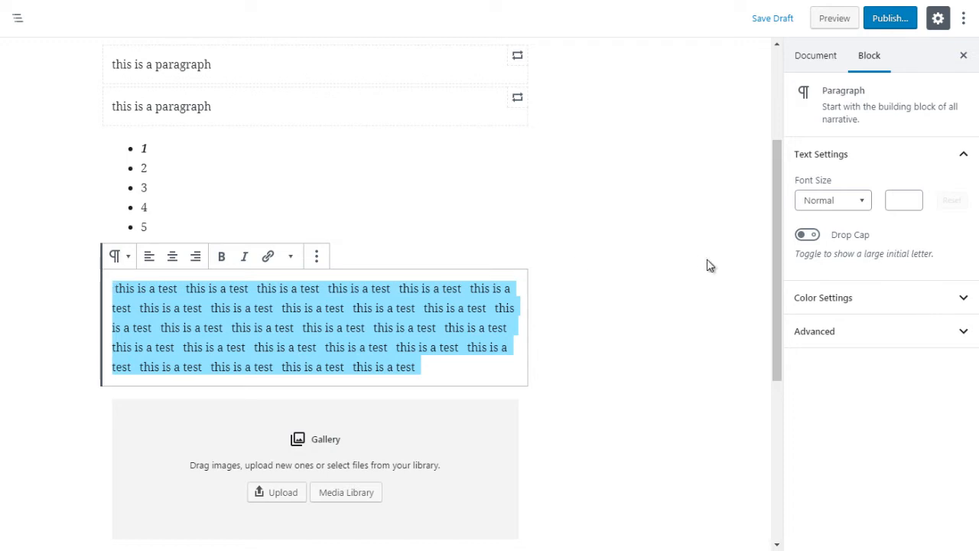
Try the Medium, Huge, Small and Normal font size presets on the test paragraph, finishing on Medium
left_click(840, 208)
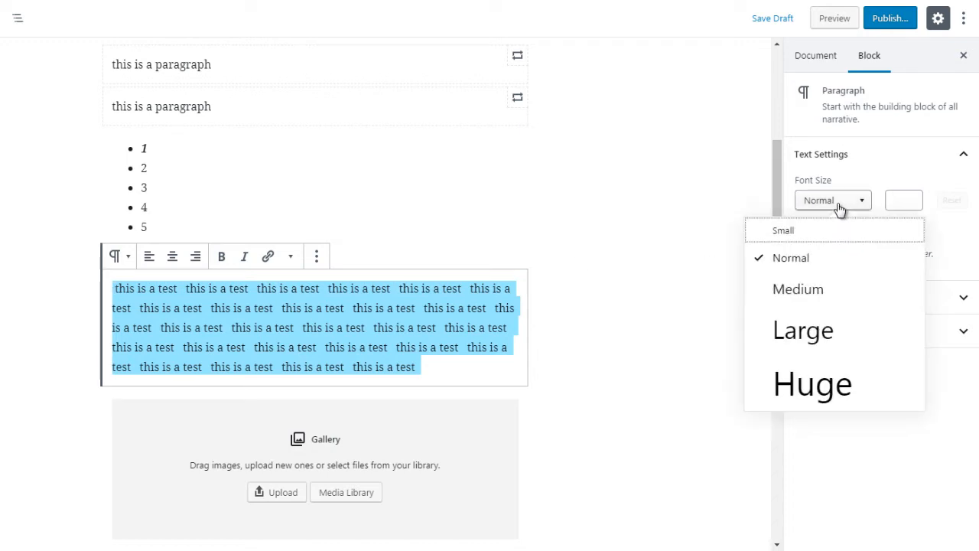
left_click(807, 294)
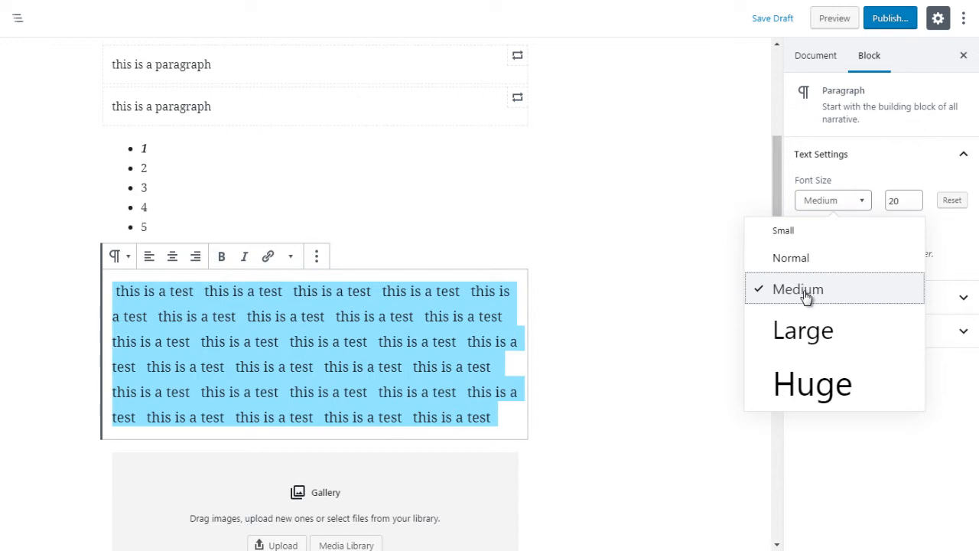
left_click(804, 385)
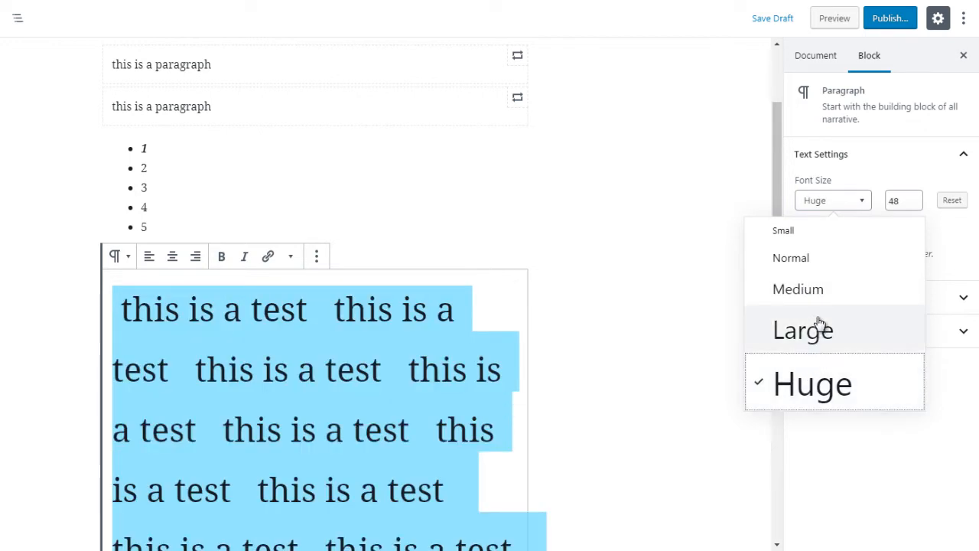
left_click(793, 234)
left_click(788, 268)
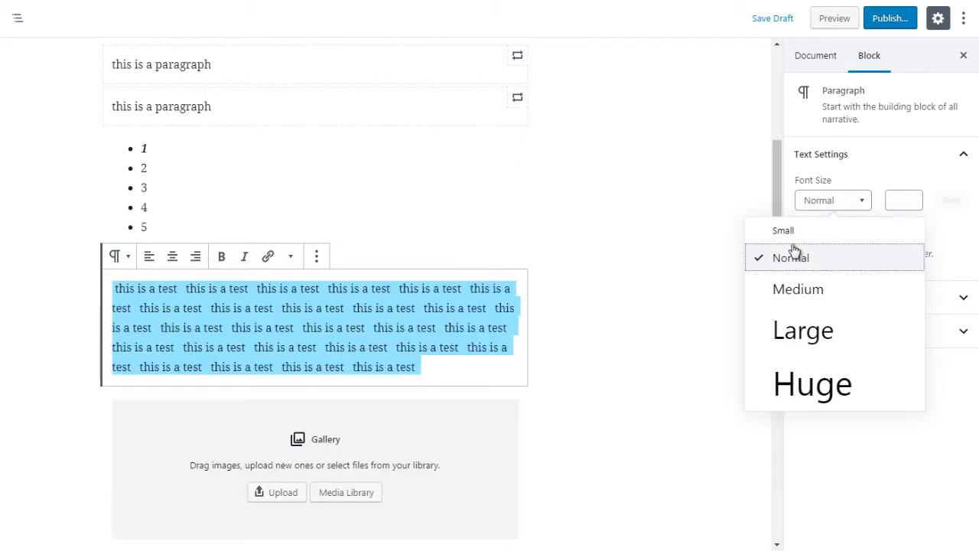
left_click(799, 287)
Adjust the test paragraph's custom font size in single increments, raising it to 26
left_click(916, 198)
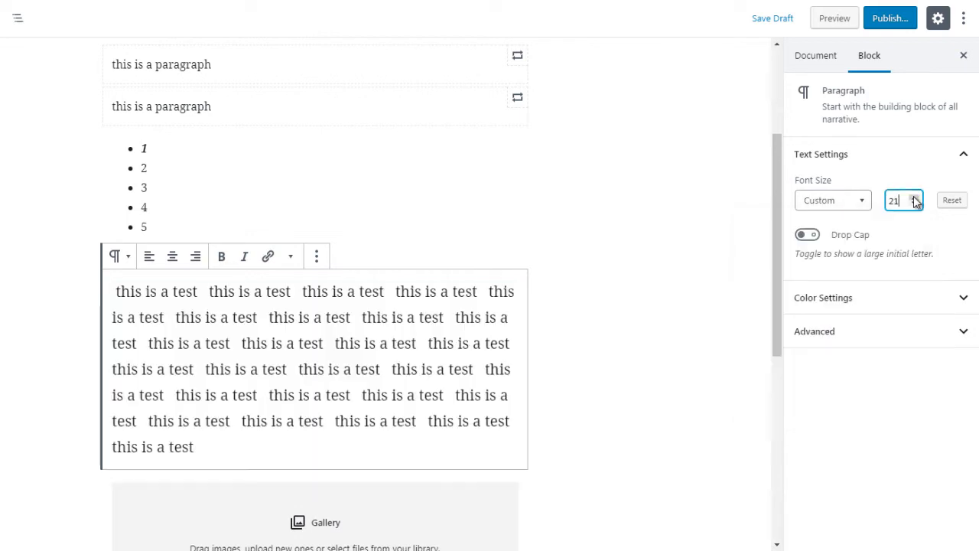
left_click(916, 205)
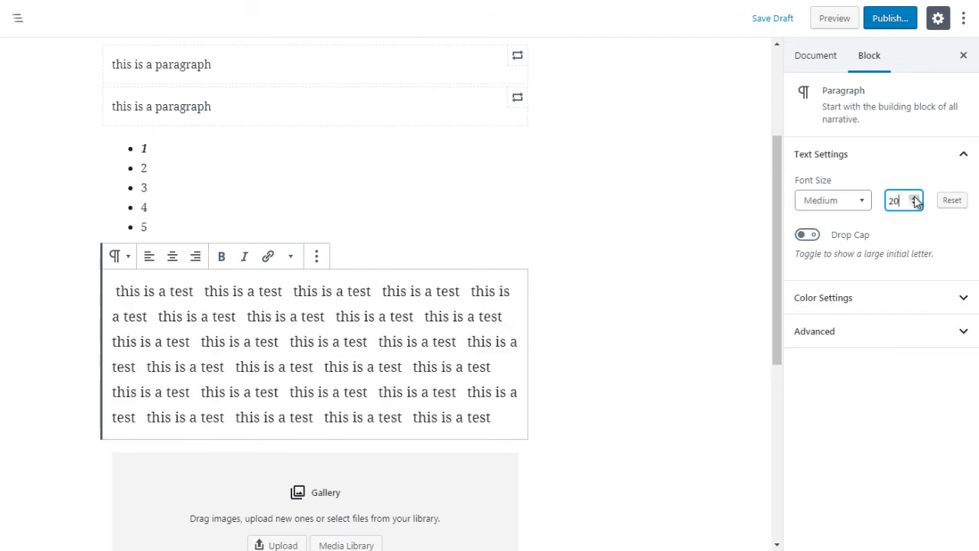
left_click(915, 197)
left_click(915, 198)
left_click(915, 197)
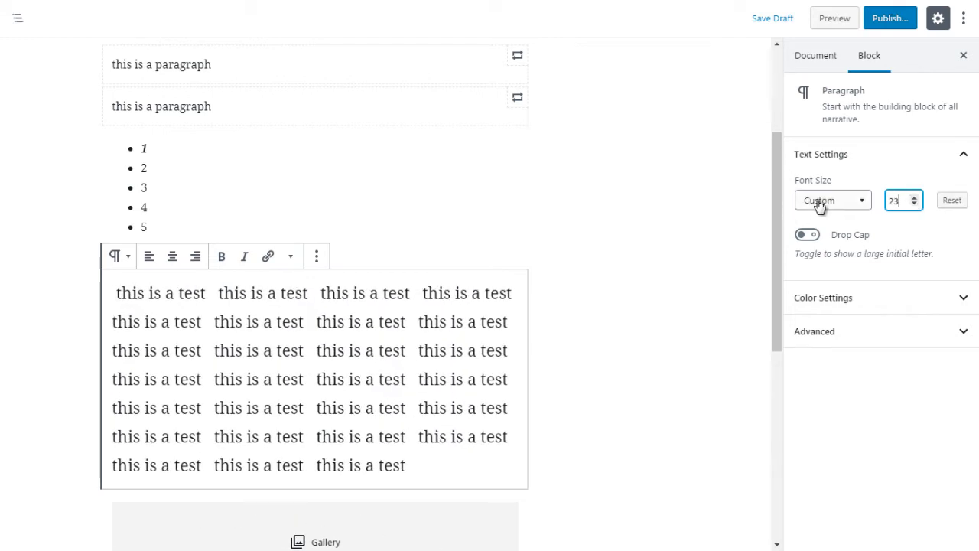
left_click(862, 201)
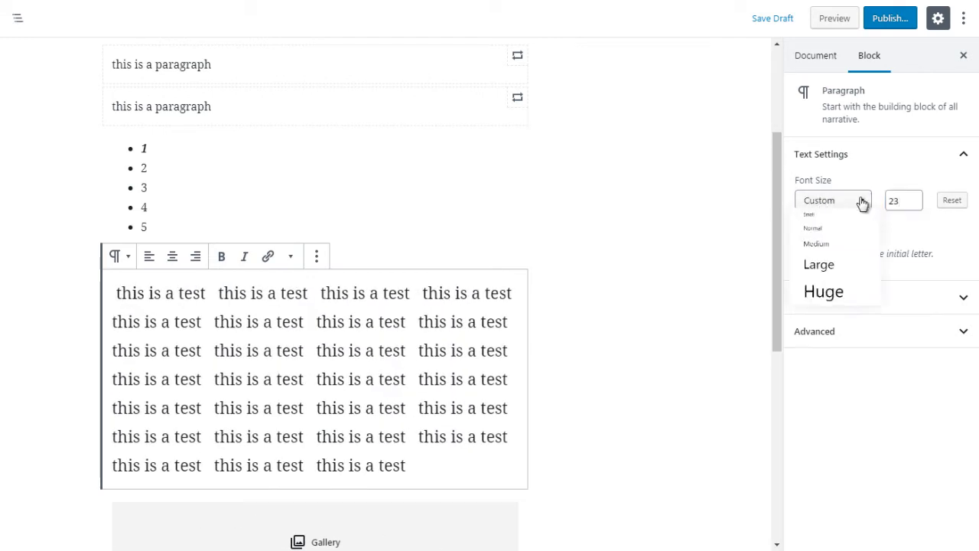
left_click(915, 197)
left_click(914, 197)
left_click(915, 198)
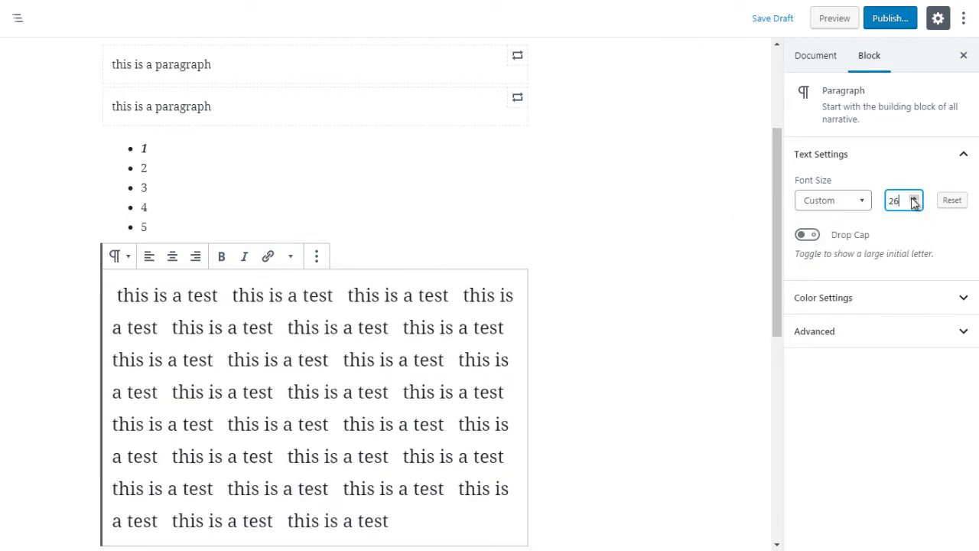
Compare the Huge and Large font size presets on the test paragraph and leave it at Huge
left_click(842, 205)
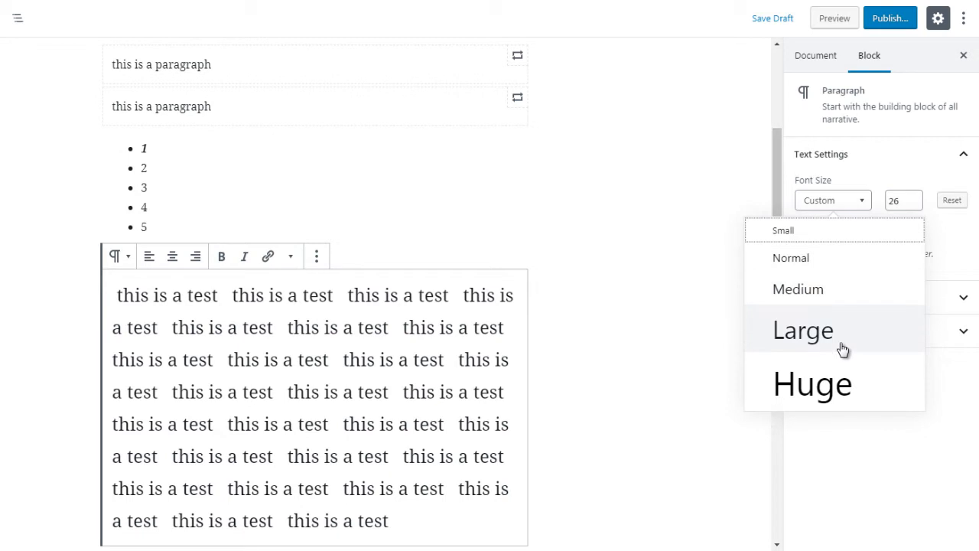
left_click(841, 376)
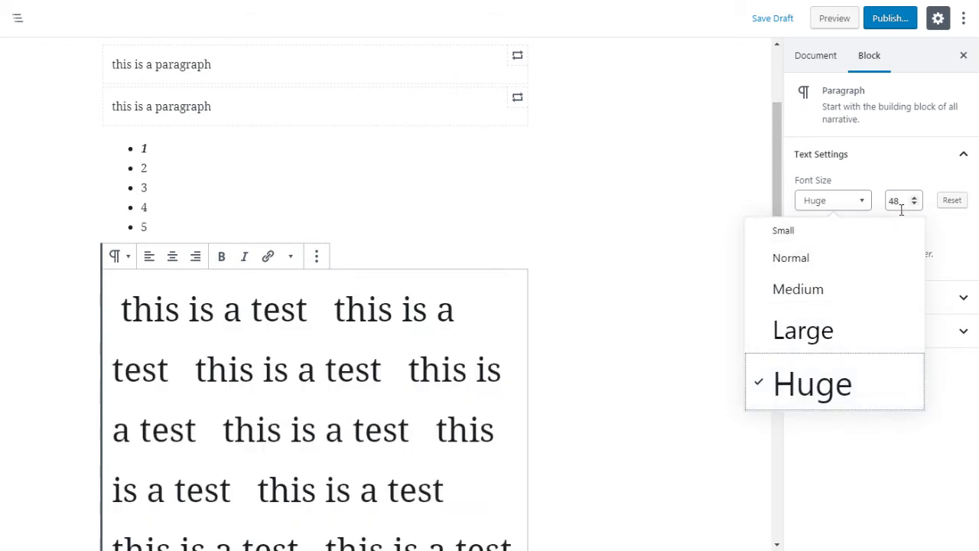
left_click(822, 346)
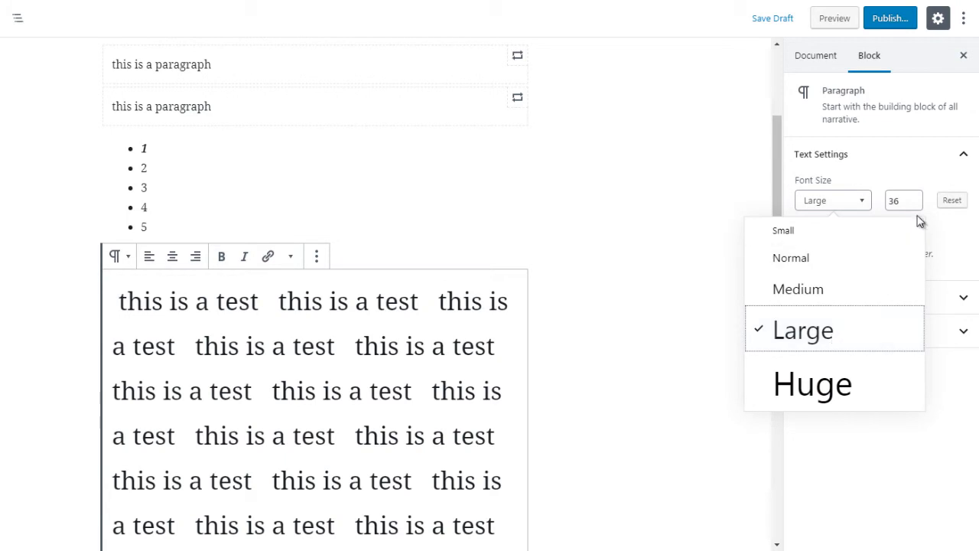
left_click(826, 397)
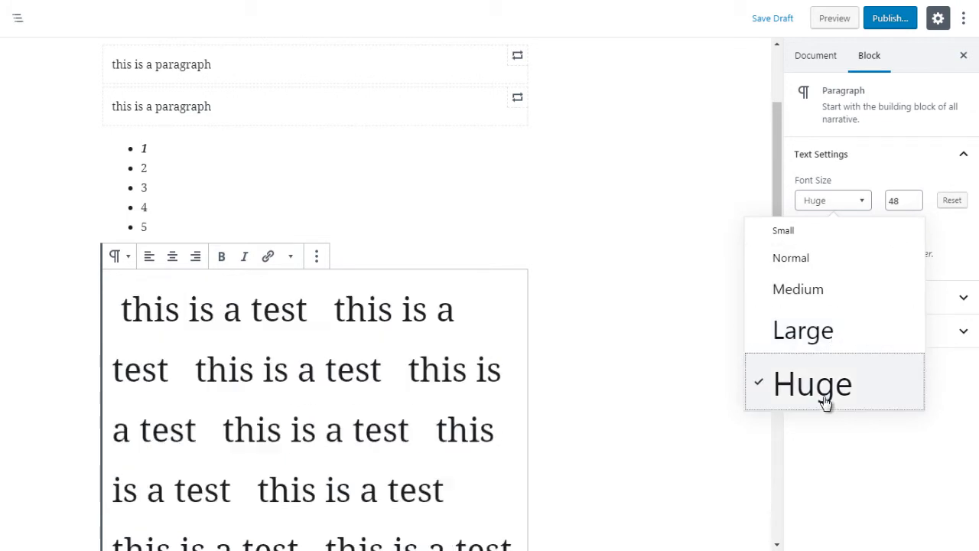
Reduce the test paragraph's custom font size to 39
left_click(900, 200)
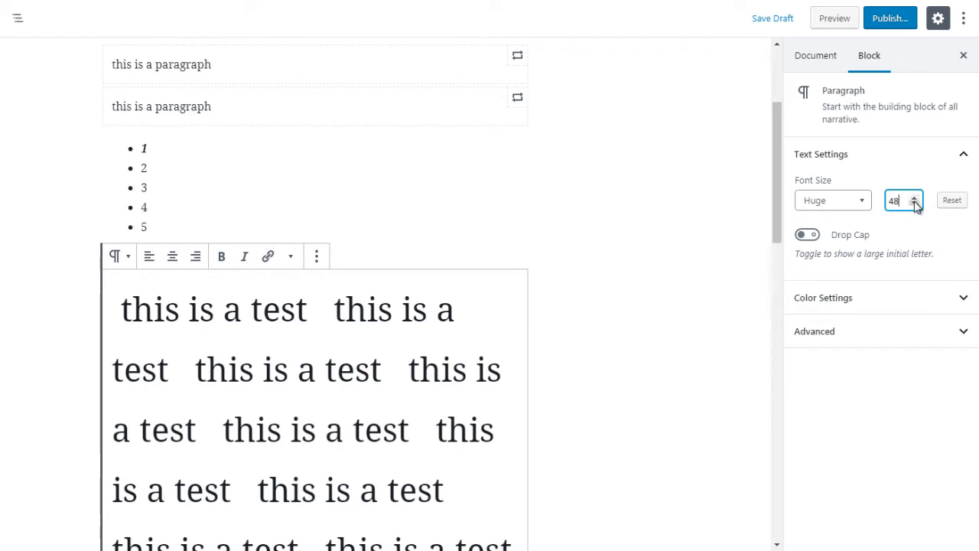
left_click(914, 204)
left_click(914, 204)
left_click(915, 204)
left_click(915, 204)
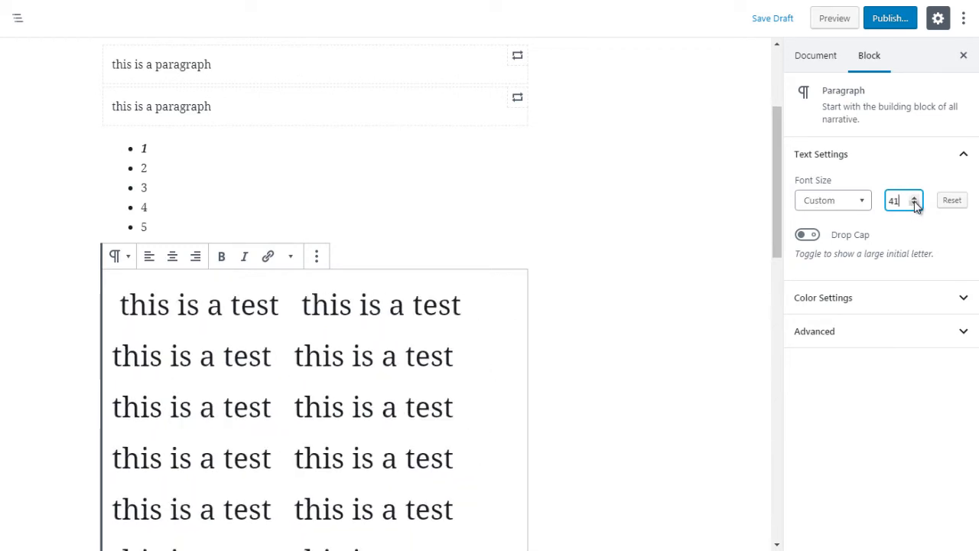
left_click(915, 203)
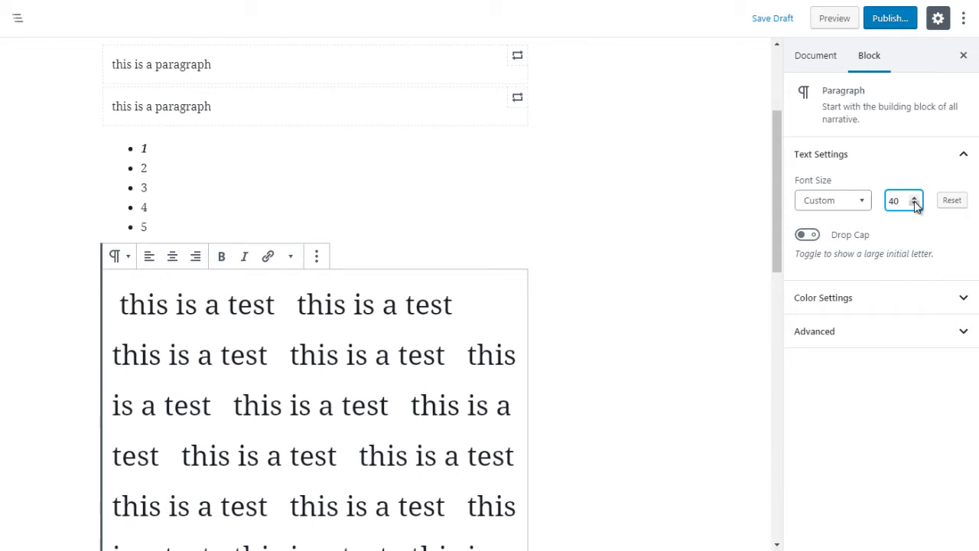
left_click(915, 204)
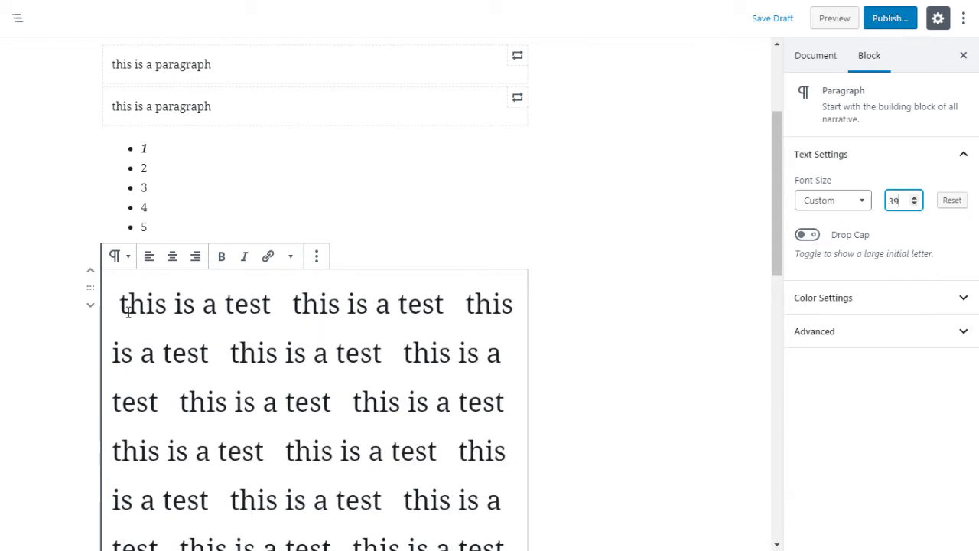
Enable Drop Cap for the test paragraph and check its first letter while editing the text
left_click_drag(129, 312, 118, 308)
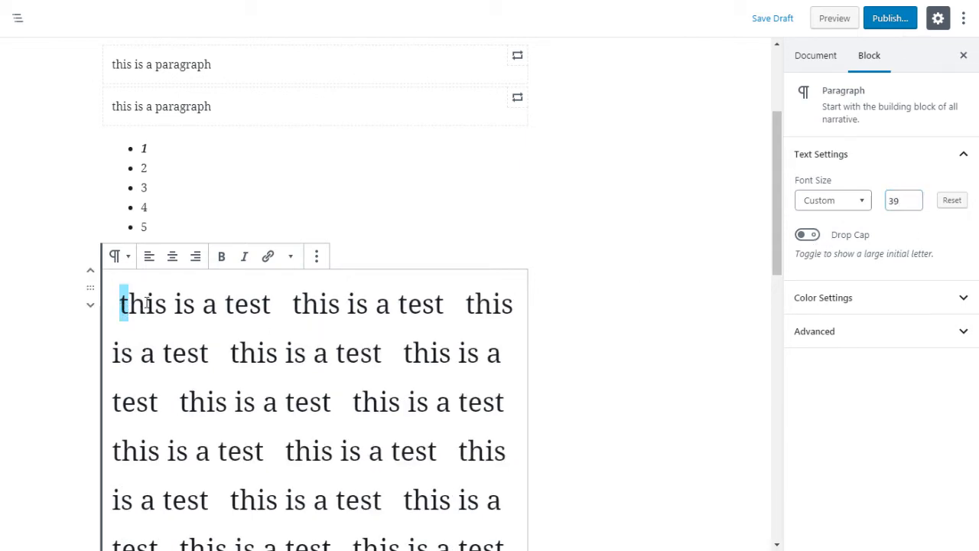
left_click(807, 236)
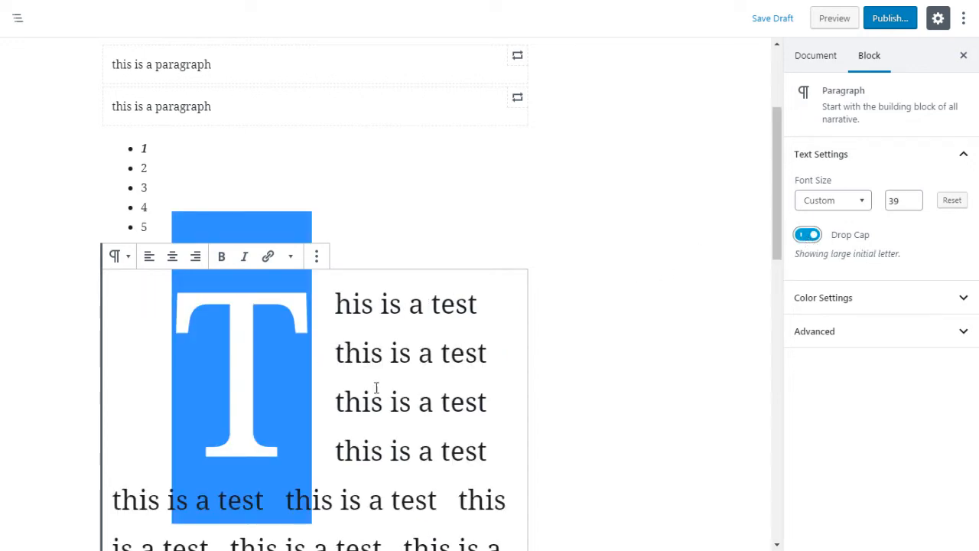
left_click(329, 356)
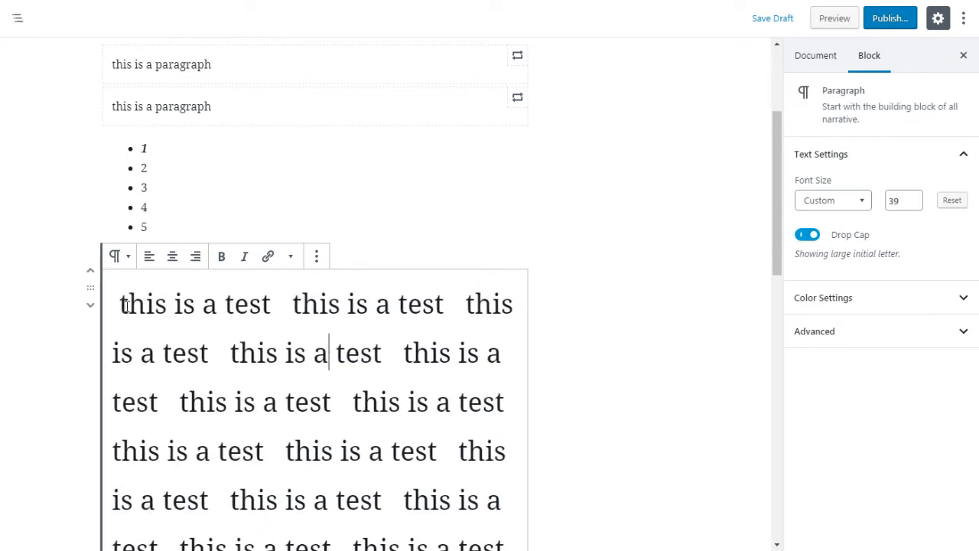
left_click_drag(125, 304, 113, 305)
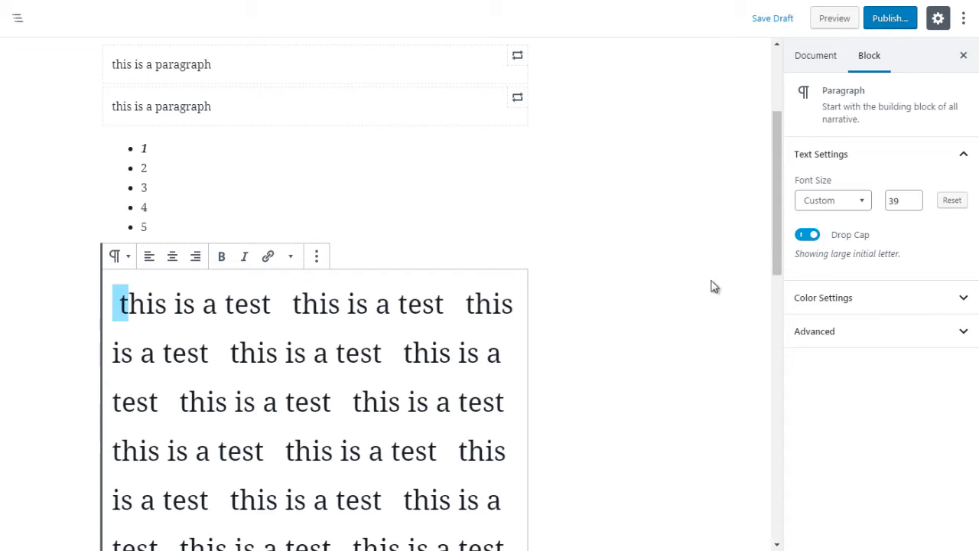
left_click(361, 336)
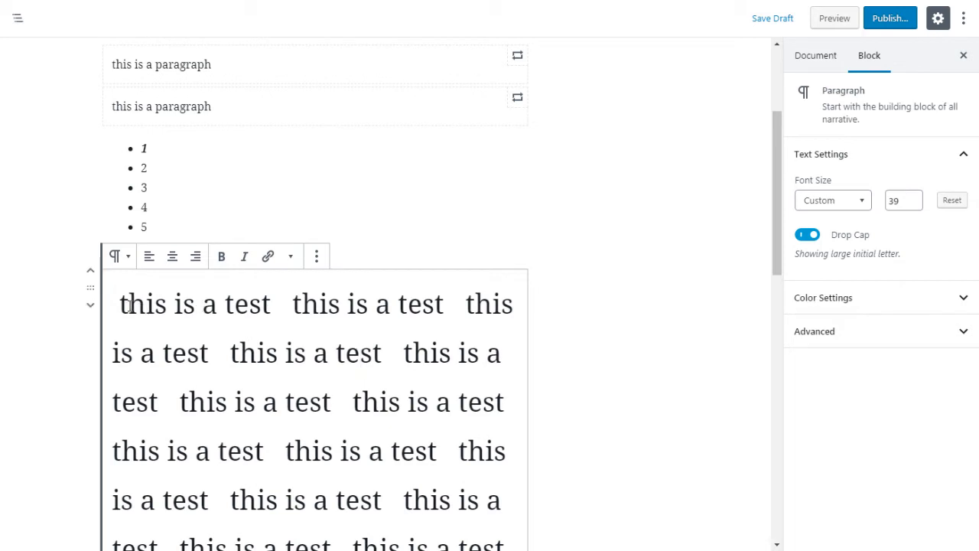
Open the test paragraph's color settings and set its background to the pink preset
left_click_drag(130, 305, 120, 304)
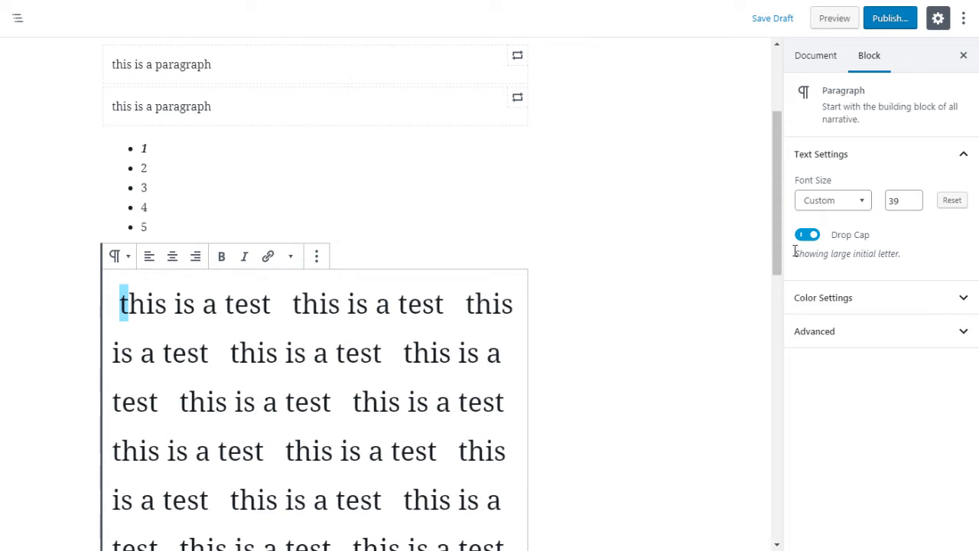
left_click(817, 303)
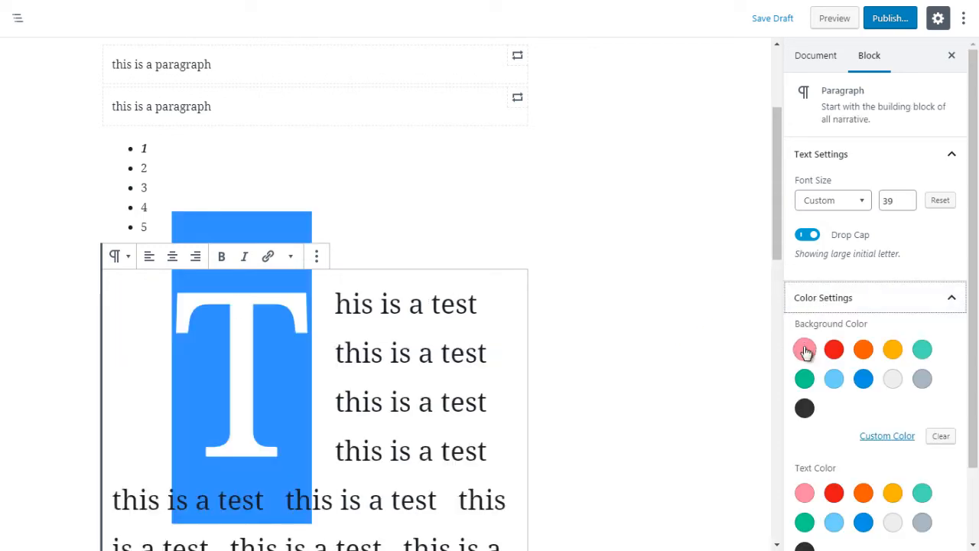
left_click(805, 350)
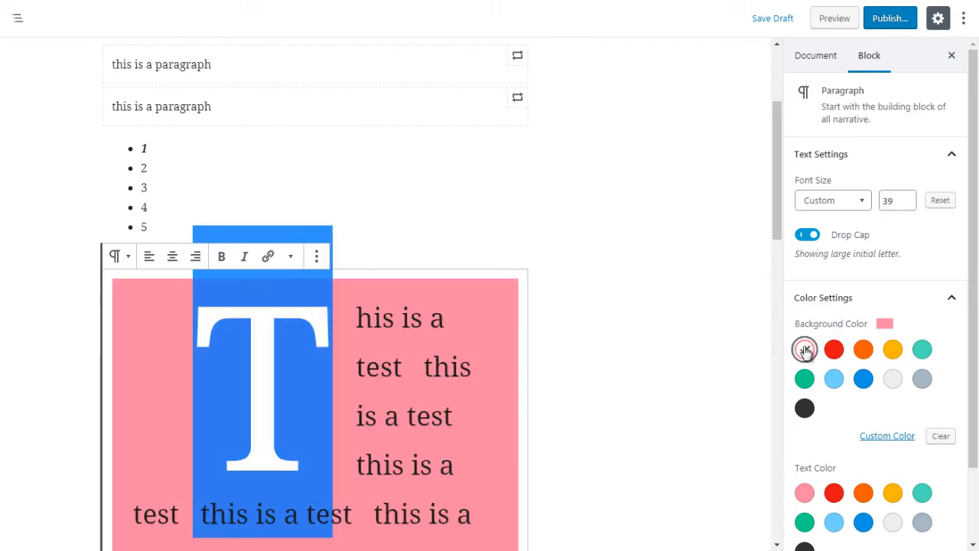
left_click_drag(776, 224, 780, 280)
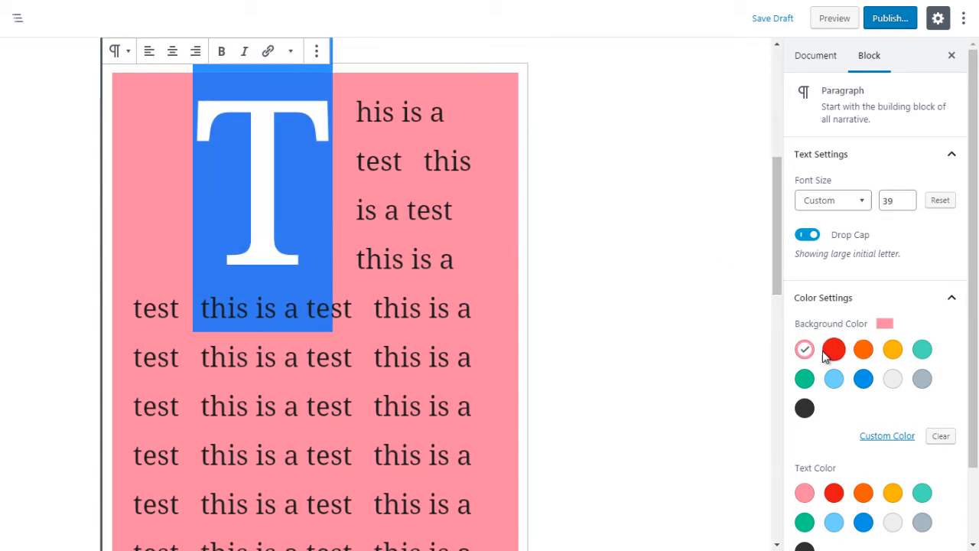
Compare the orange, light gray, pink and red background presets on the test paragraph and leave it at light gray
left_click(863, 350)
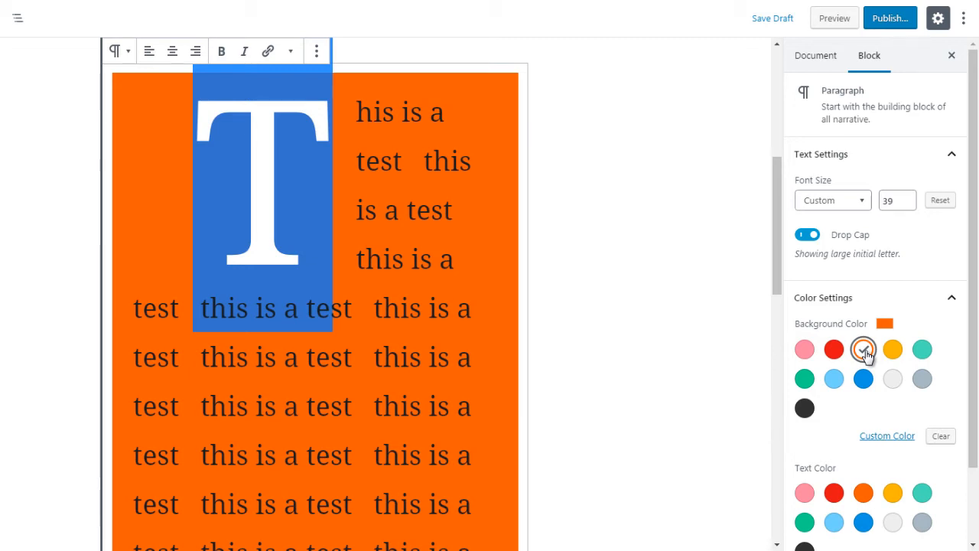
left_click(895, 382)
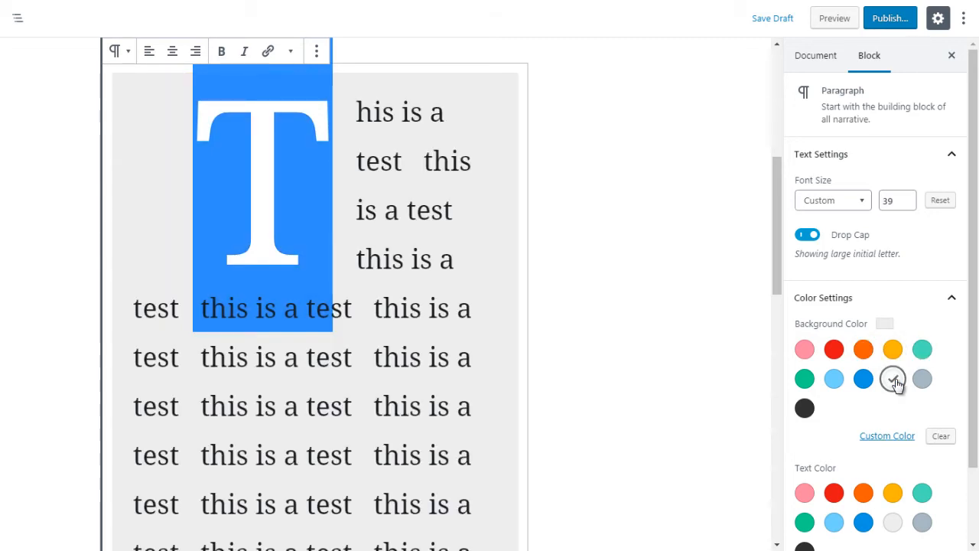
left_click(805, 350)
left_click(834, 350)
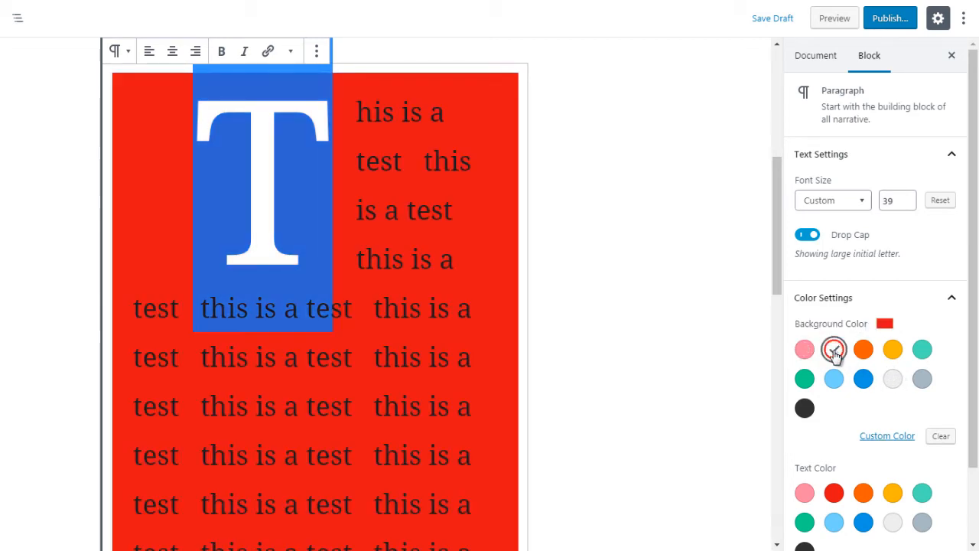
left_click(805, 350)
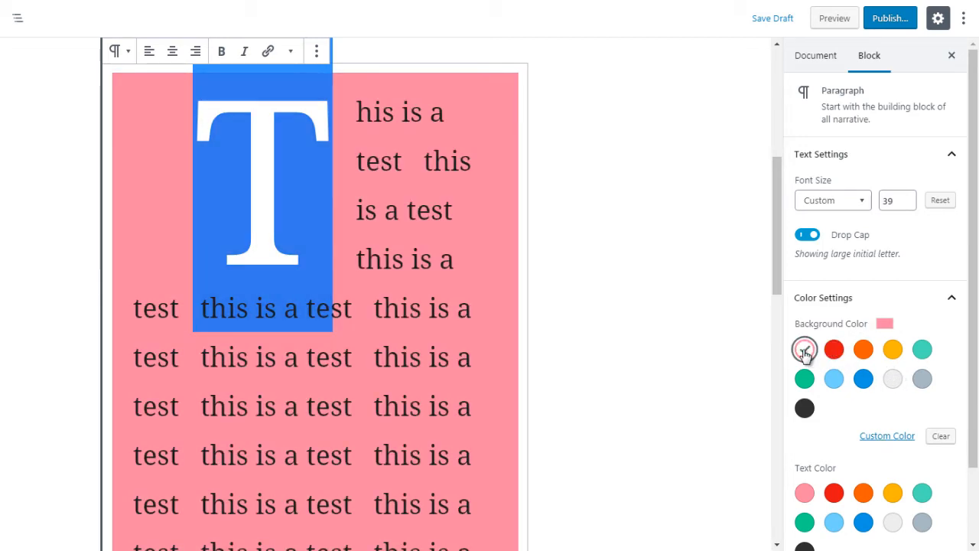
left_click(894, 380)
Try the red and blue text color presets on the test paragraph, leaving it at blue
scroll(974, 266, "down", 1)
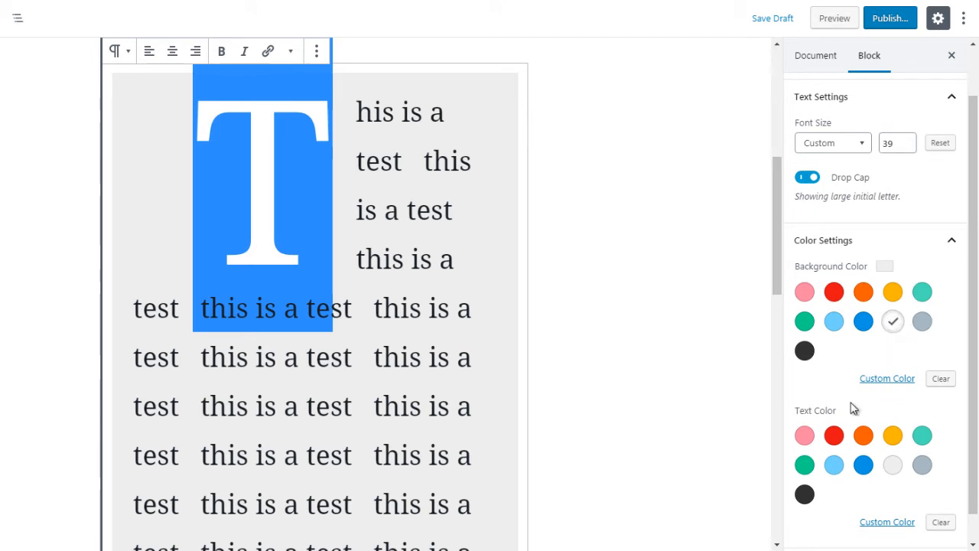
left_click(833, 440)
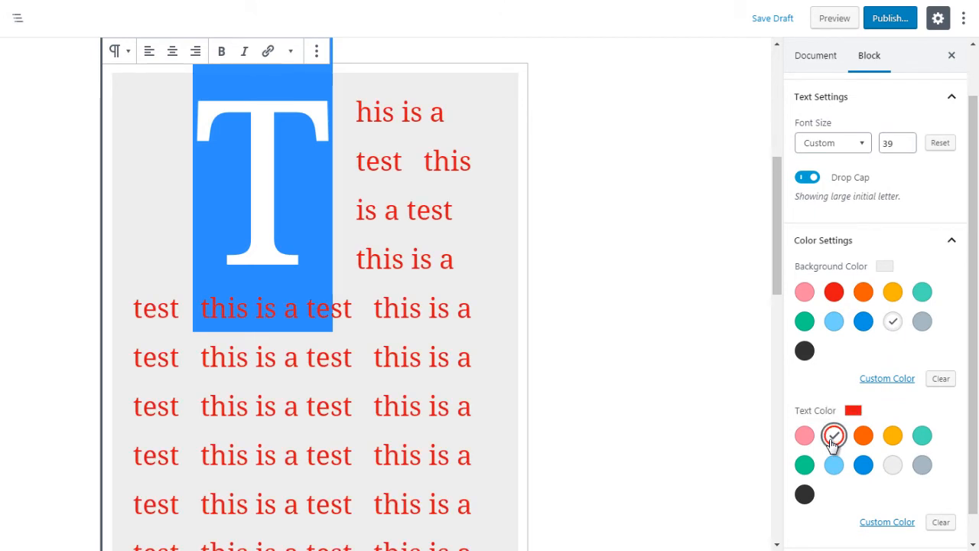
left_click(863, 464)
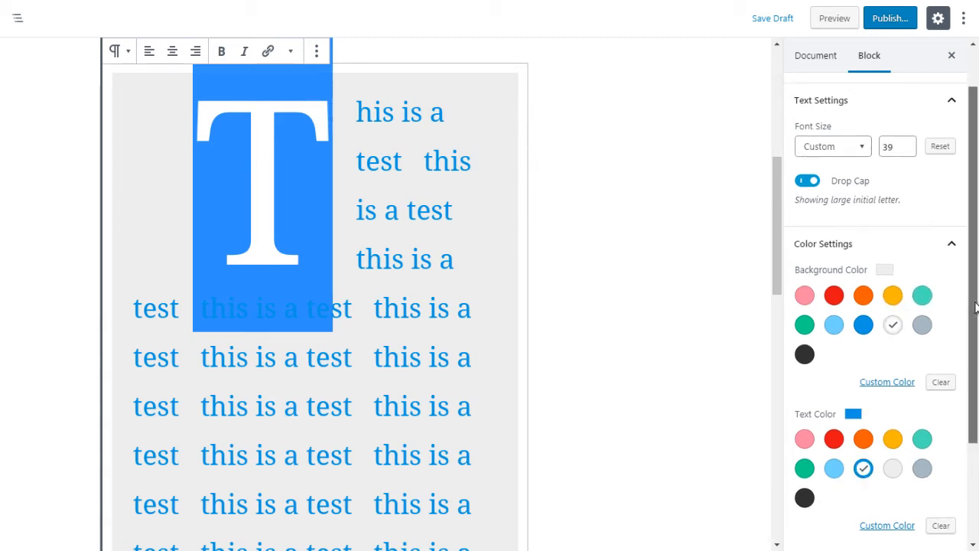
Clear the test paragraph's background color, try black, and settle on a very pale blue custom background
left_click_drag(968, 307, 967, 396)
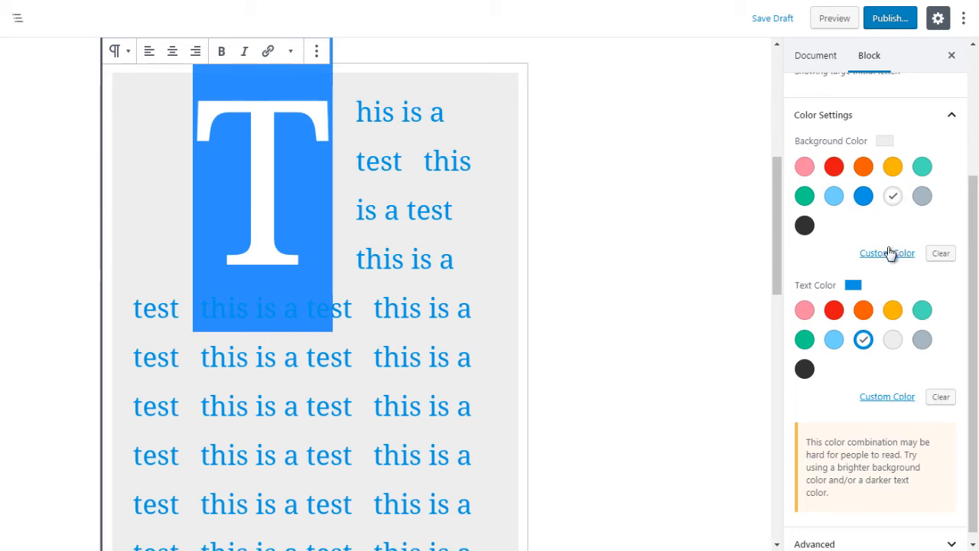
left_click(943, 256)
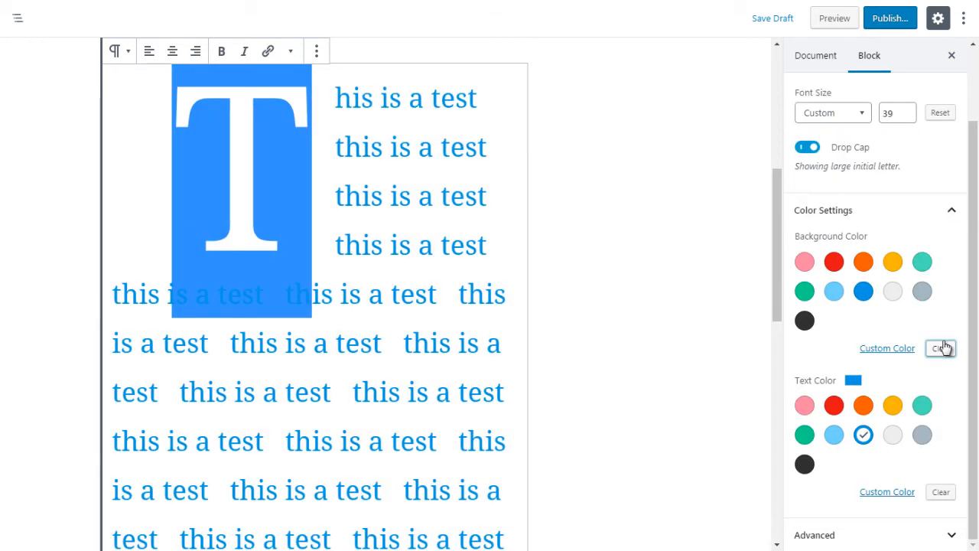
left_click(884, 348)
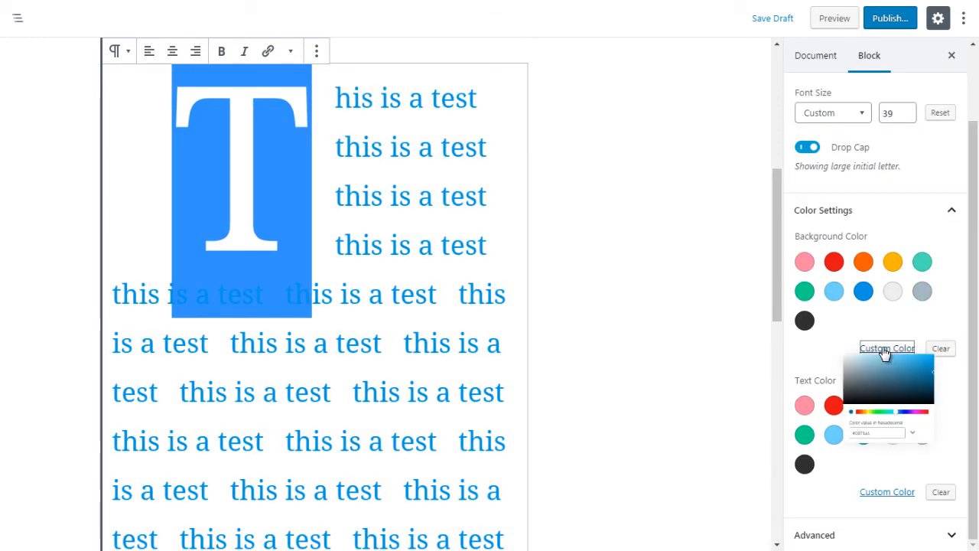
left_click_drag(872, 375, 937, 370)
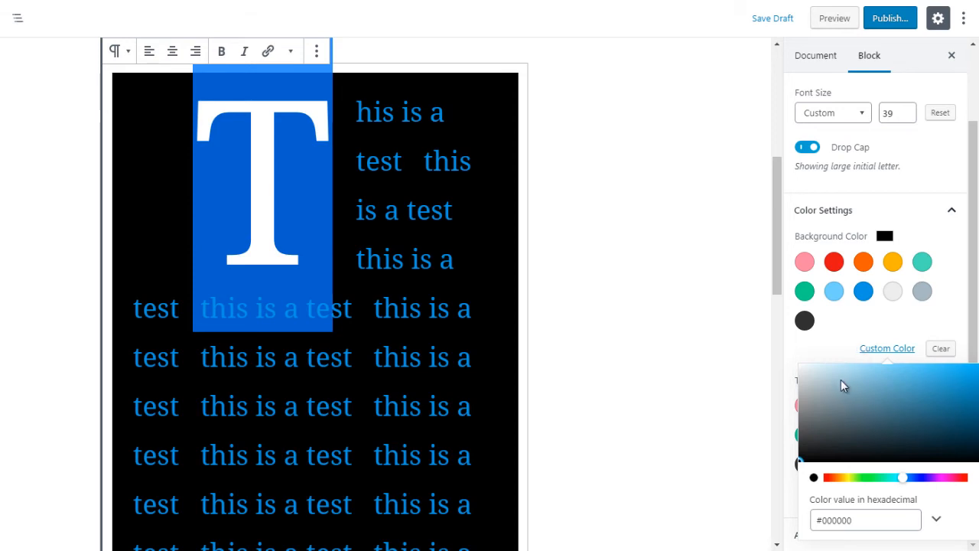
left_click(812, 372)
left_click_drag(809, 369, 806, 360)
left_click(804, 360)
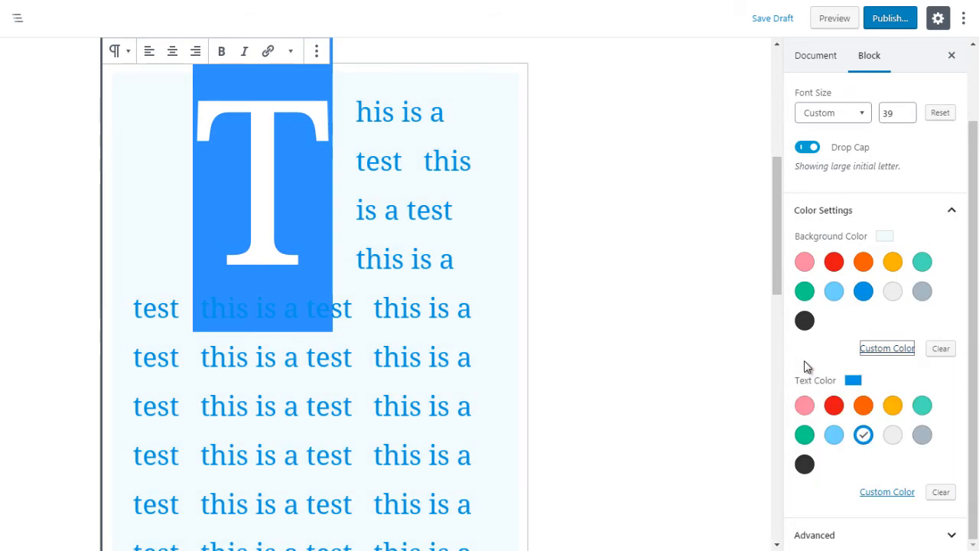
Set a custom text color for the test paragraph, trying #518caf and settling on dark navy #051a26
left_click(977, 315)
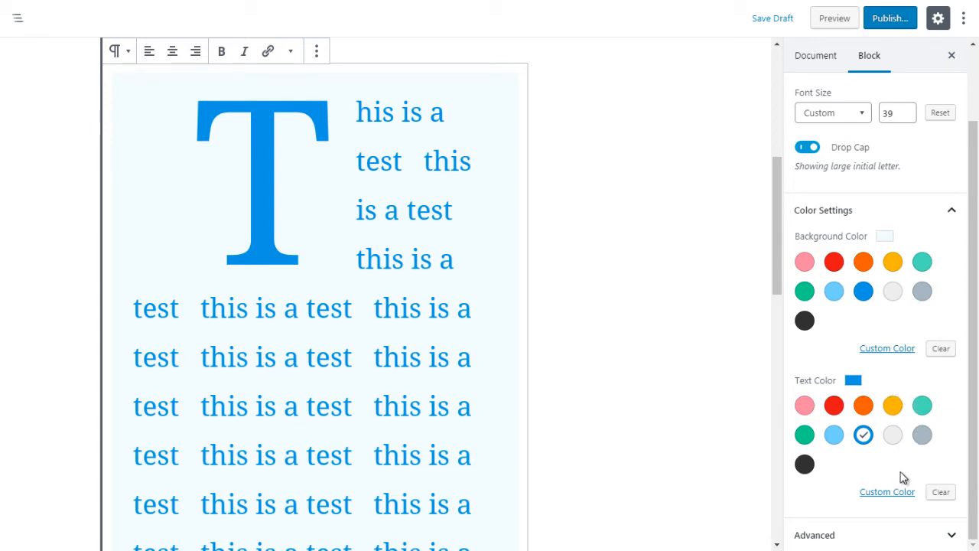
left_click(886, 493)
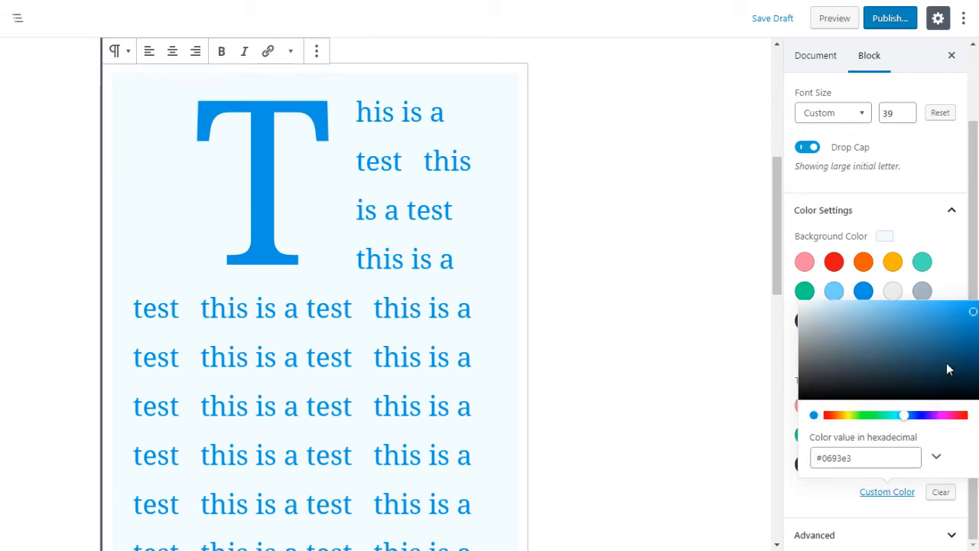
left_click(895, 332)
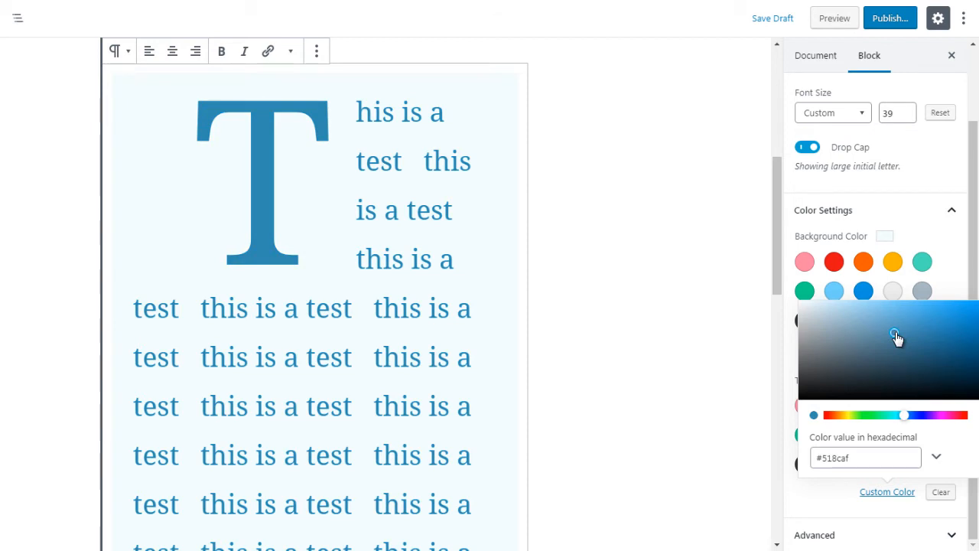
left_click(955, 389)
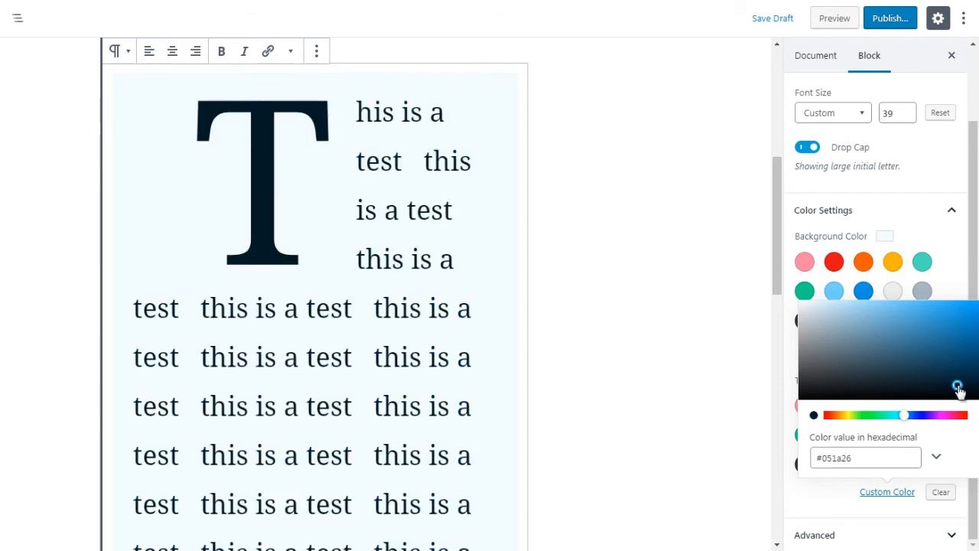
left_click(954, 285)
left_click_drag(968, 349, 857, 497)
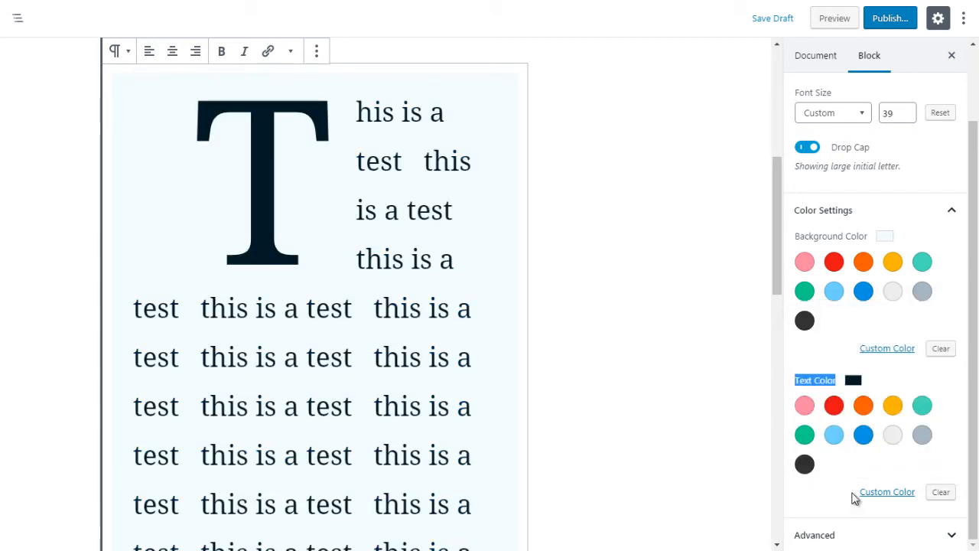
Examine the paragraph's advanced setting for an additional CSS class, leave it empty and collapse it
left_click(813, 535)
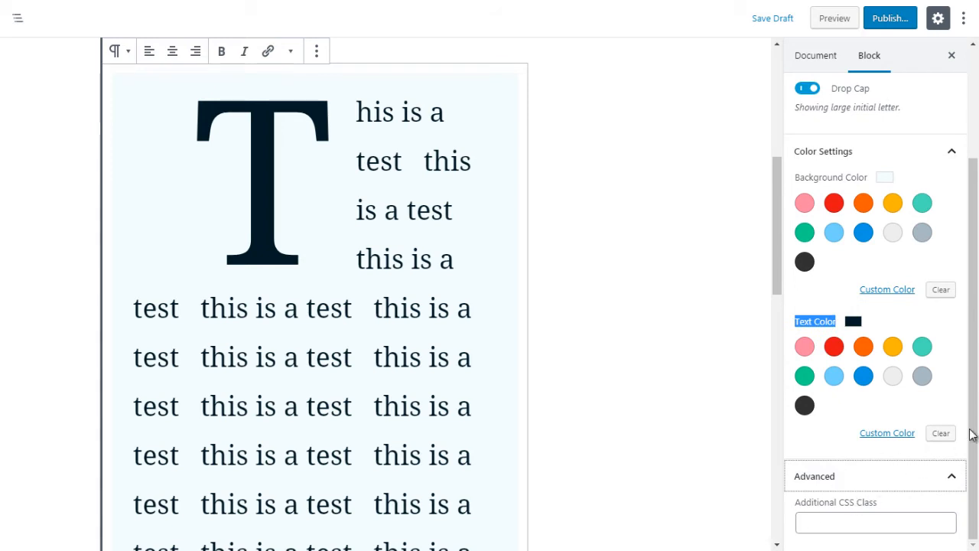
left_click(849, 516)
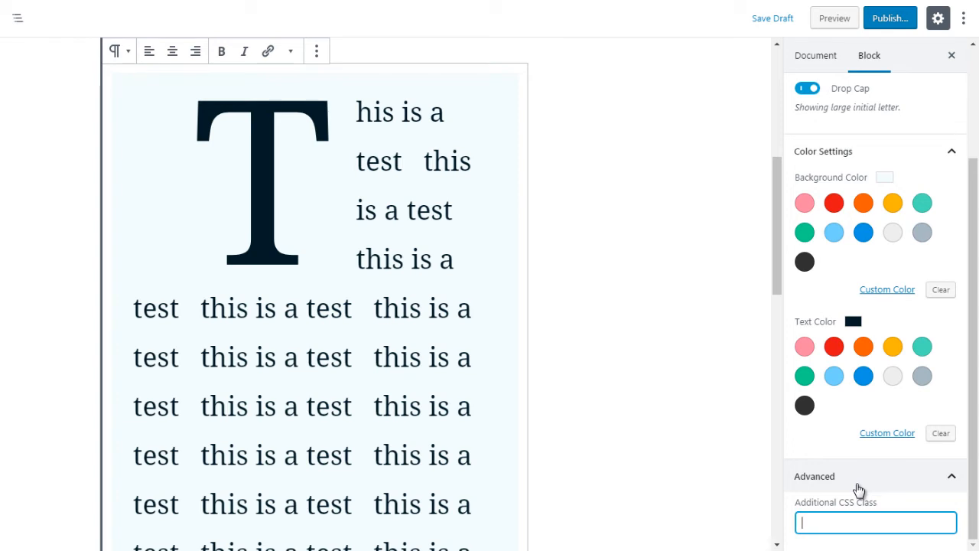
left_click(858, 482)
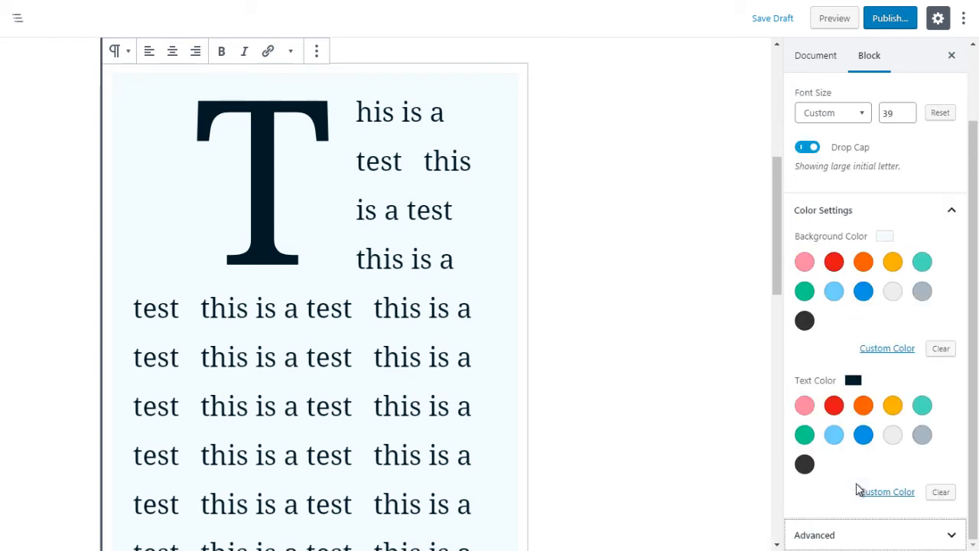
Open the block inserter between the test paragraph and the Gallery block, browse the Common Blocks, and close it without adding anything
left_click_drag(774, 242, 758, 408)
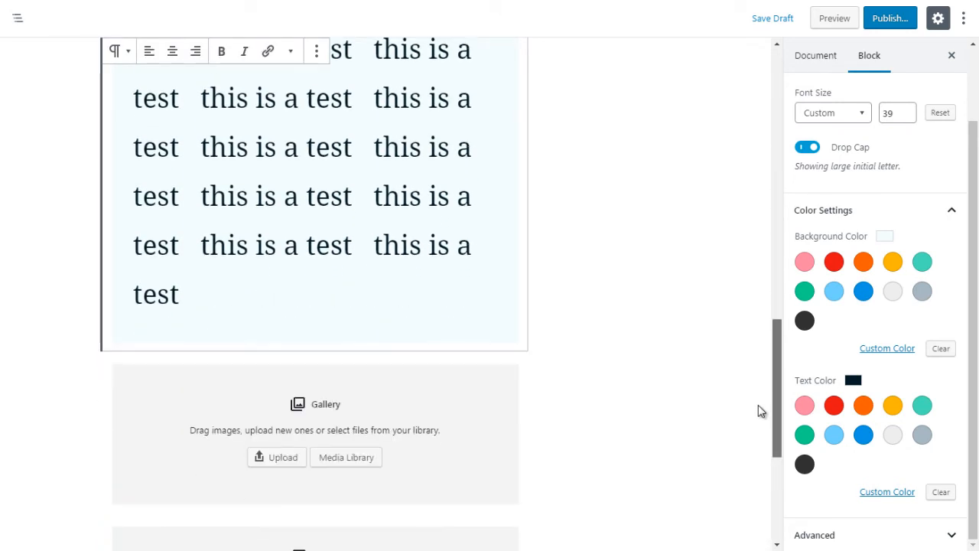
left_click(569, 319)
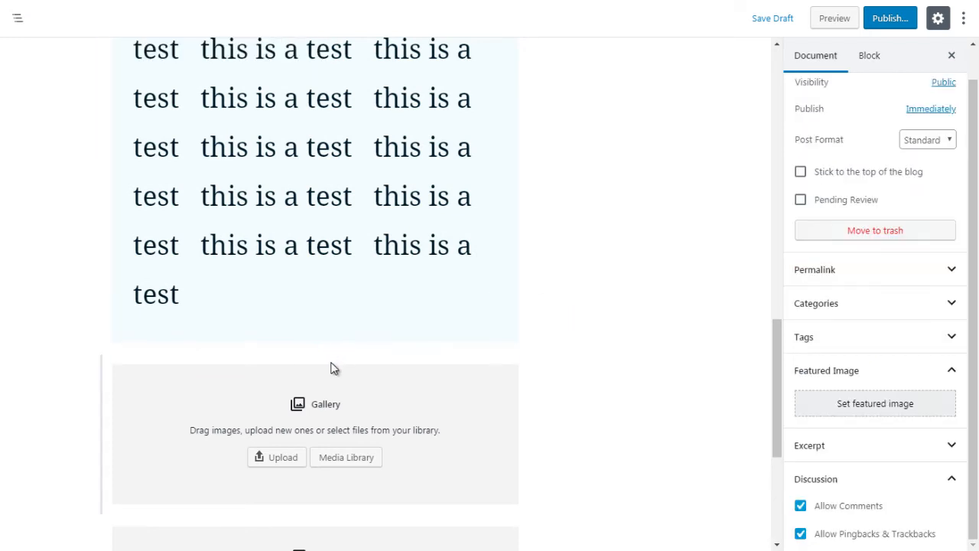
left_click(315, 351)
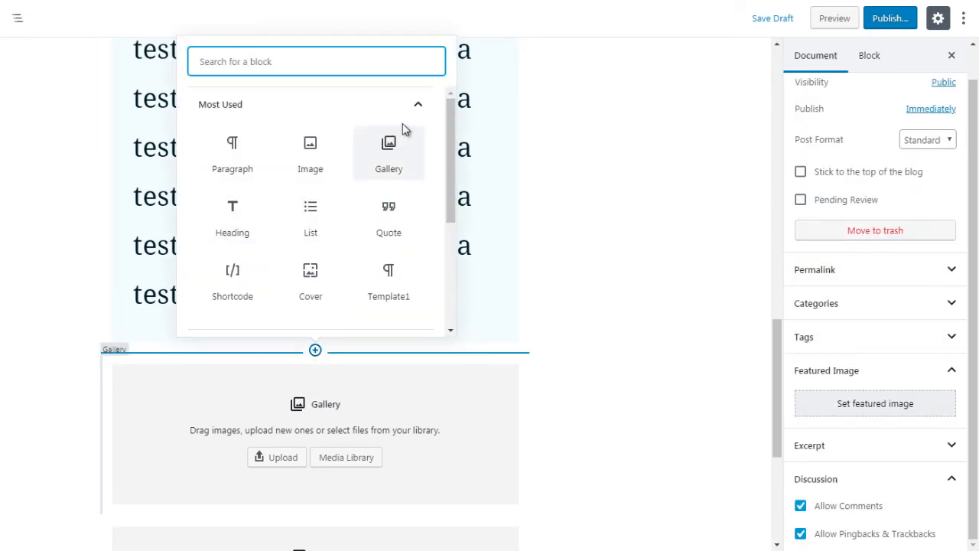
left_click(413, 104)
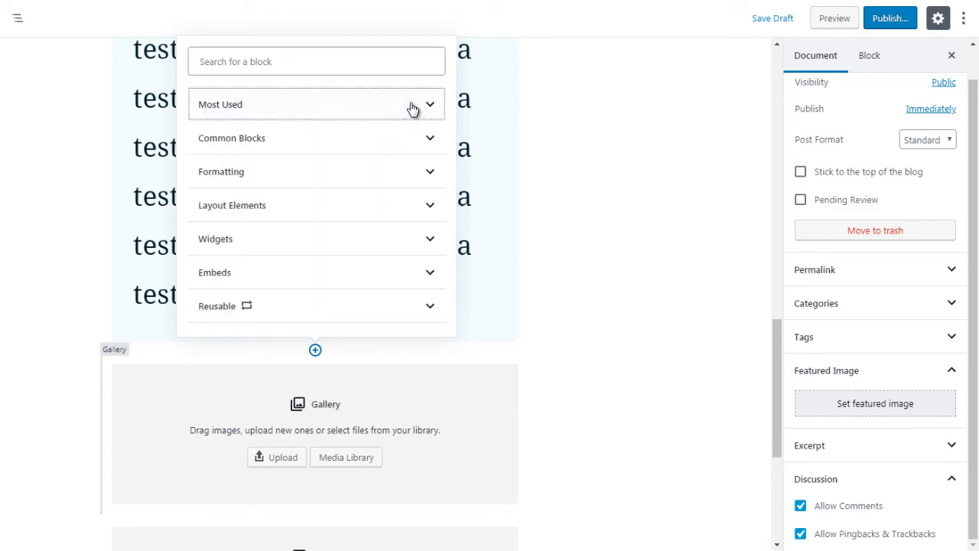
left_click(383, 147)
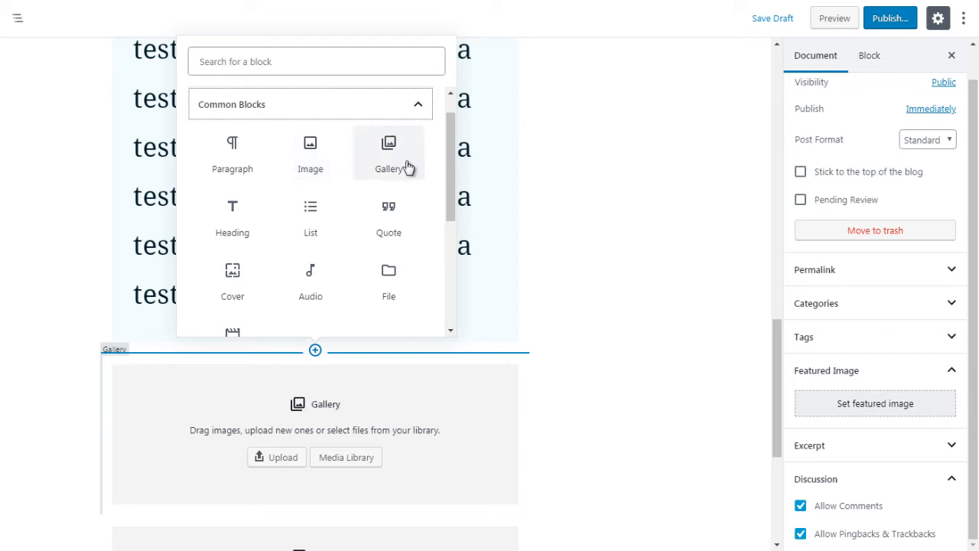
left_click(597, 269)
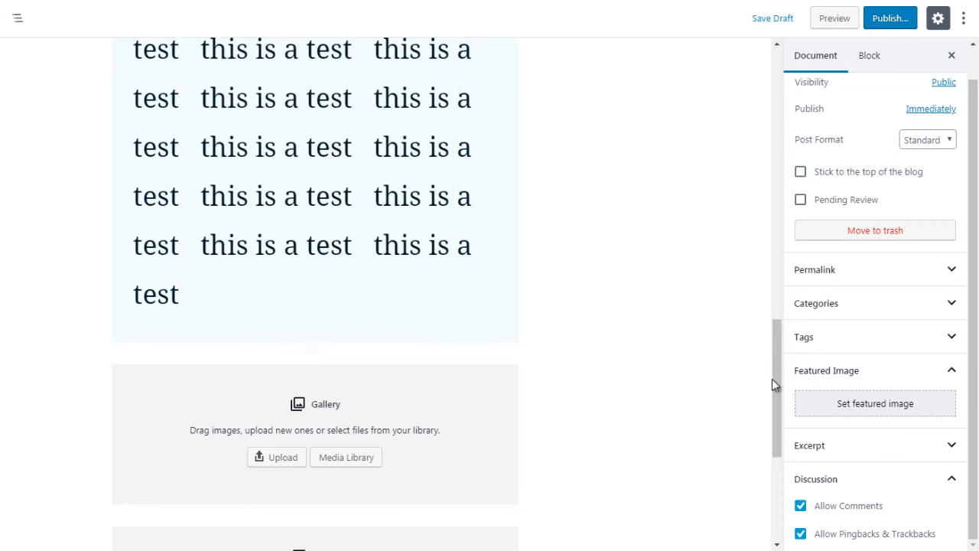
Inspect the Image block and the Gallery block in turn to compare their options, and deselect them
left_click_drag(771, 379, 775, 422)
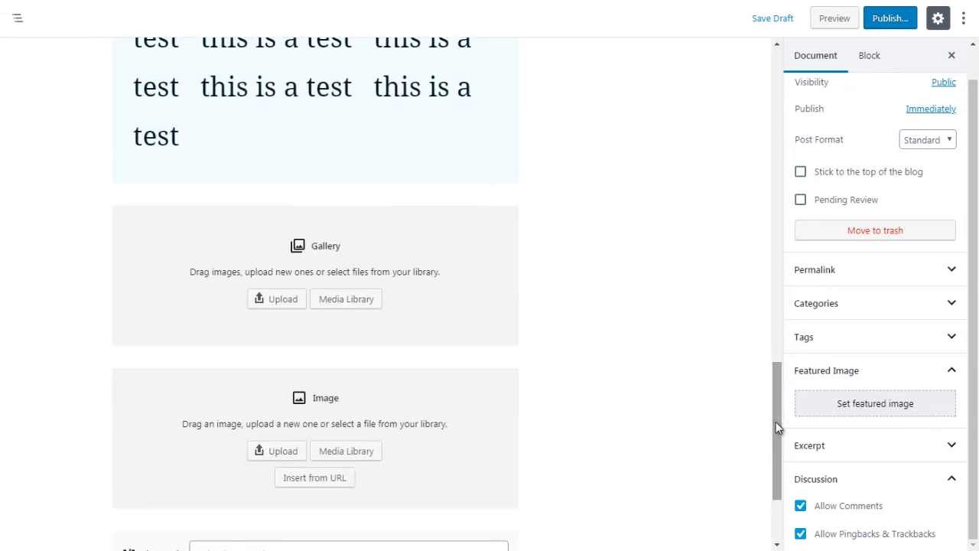
left_click(467, 410)
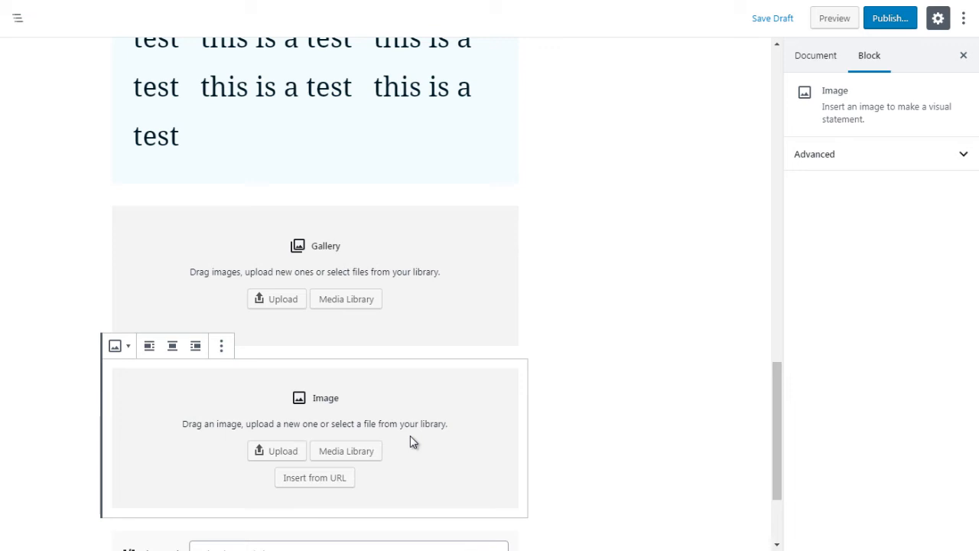
left_click(454, 311)
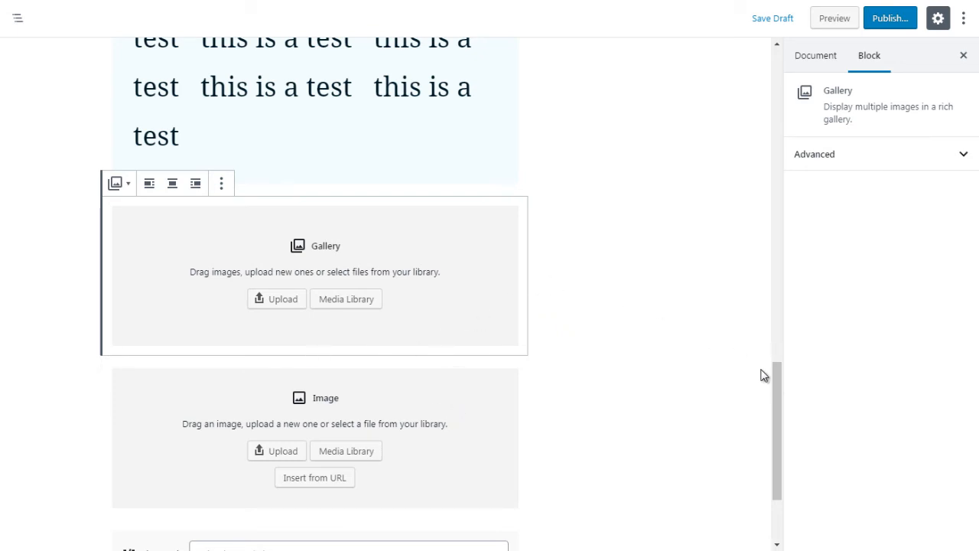
mouse_move(775, 383)
left_mouse_down()
mouse_move(776, 392)
mouse_move(772, 373)
left_mouse_up()
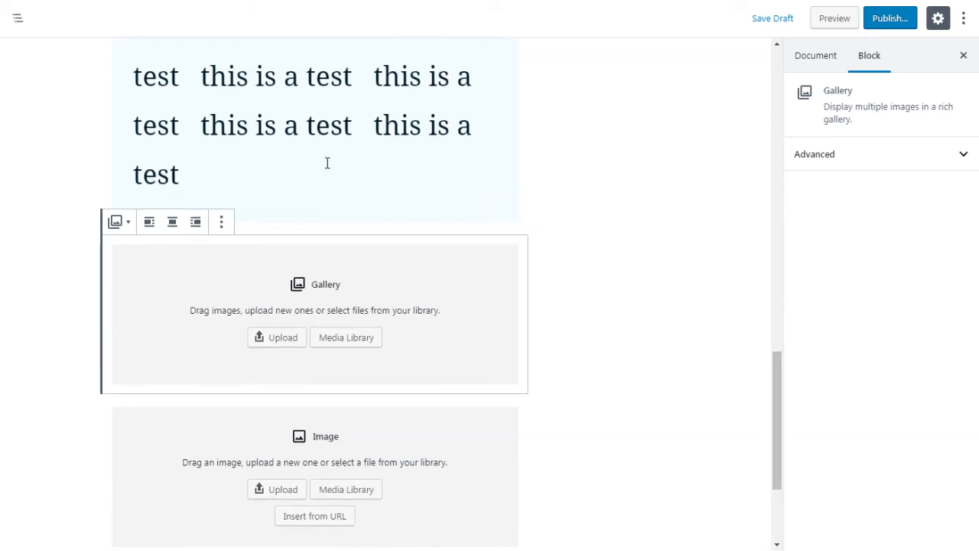
left_click(77, 280)
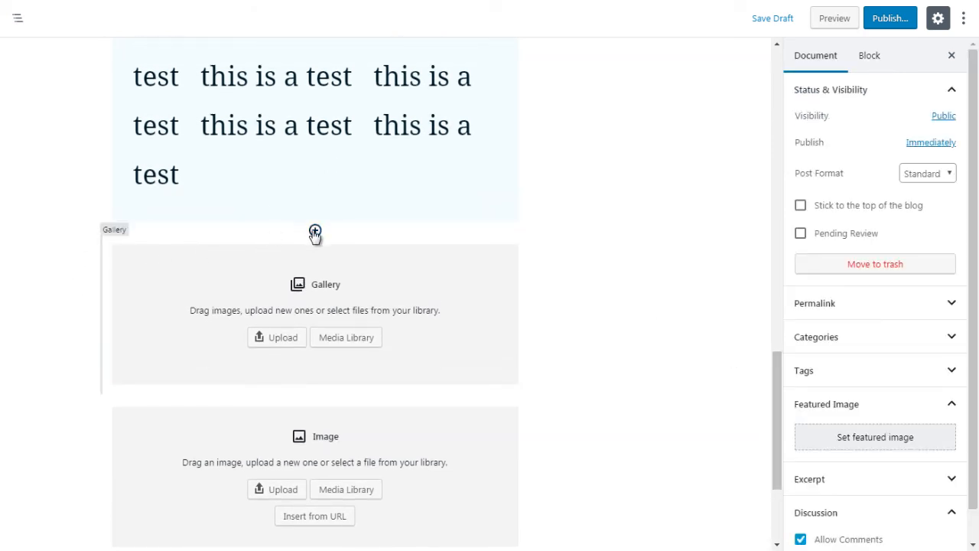
Insert an empty List block from the Common Blocks between the test paragraph and the Gallery block
left_click(315, 231)
left_click(421, 315)
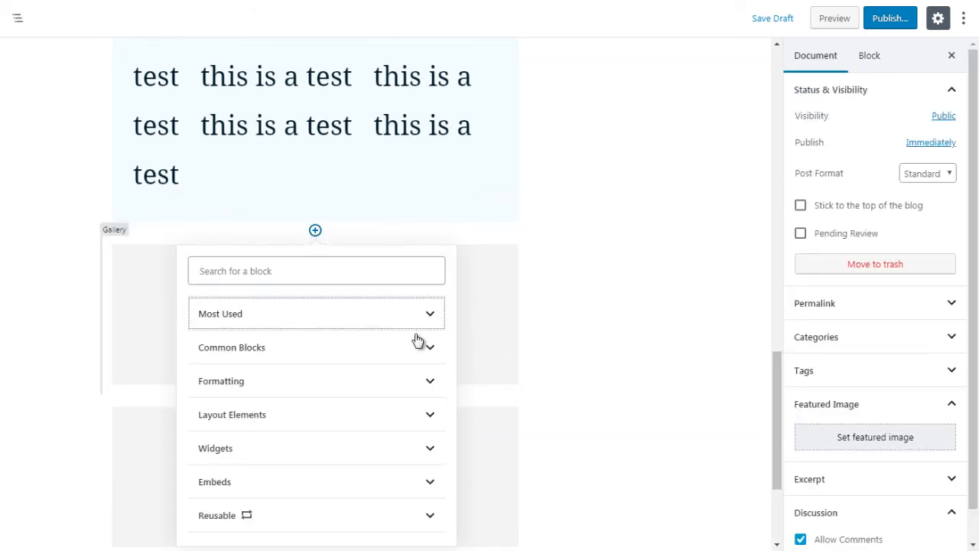
left_click(417, 342)
scroll(449, 355, "down", 2)
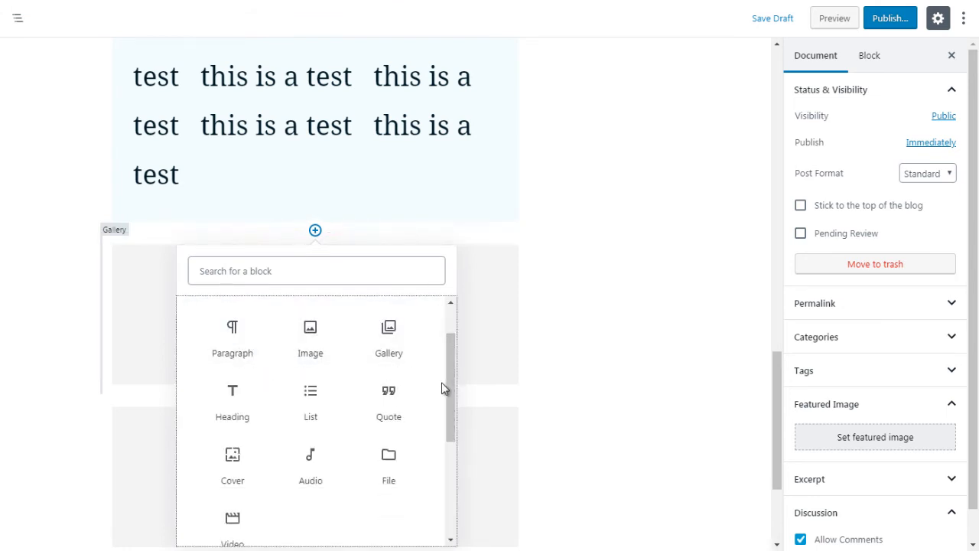
left_click_drag(450, 391, 452, 411)
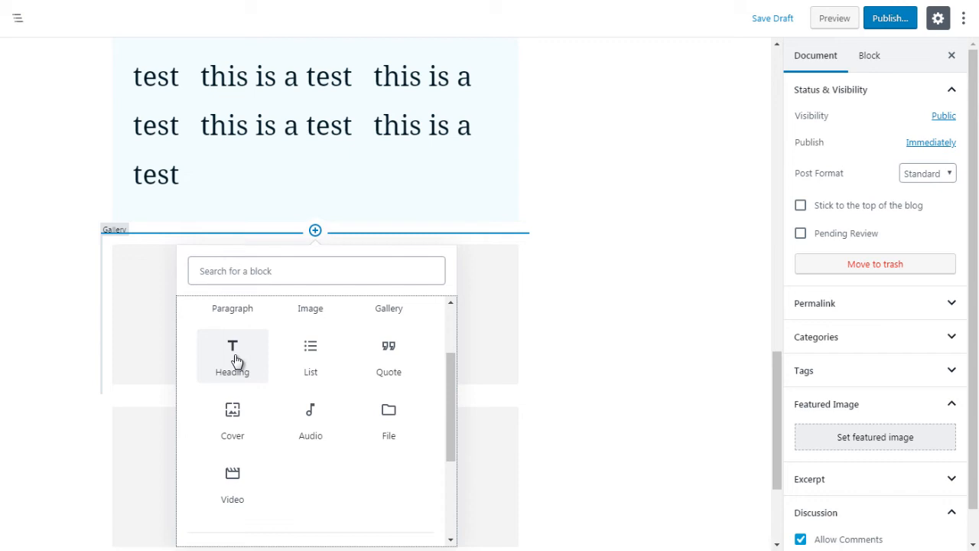
left_click(317, 370)
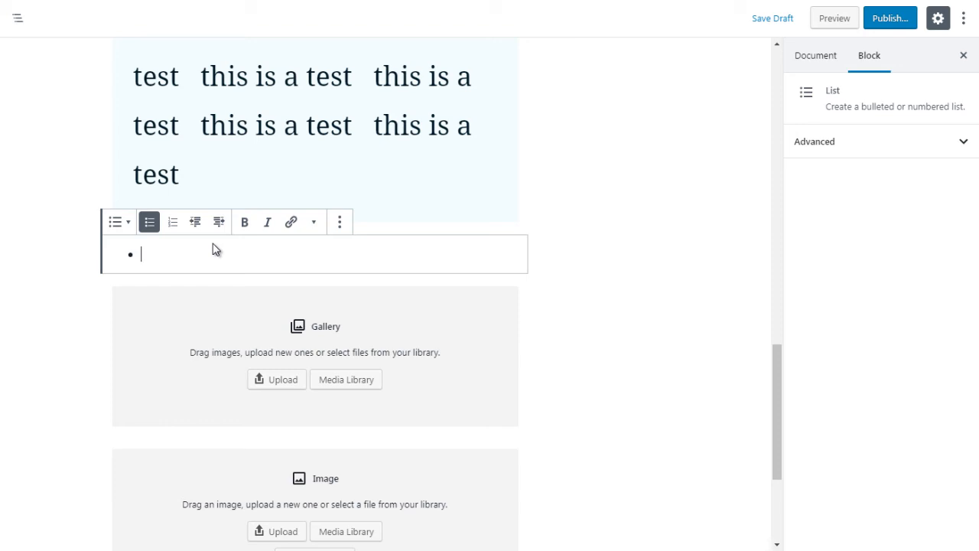
left_click(66, 314)
Insert a Quote block from the Common Blocks between the empty list and the Gallery block, with the text "test"
left_click(315, 274)
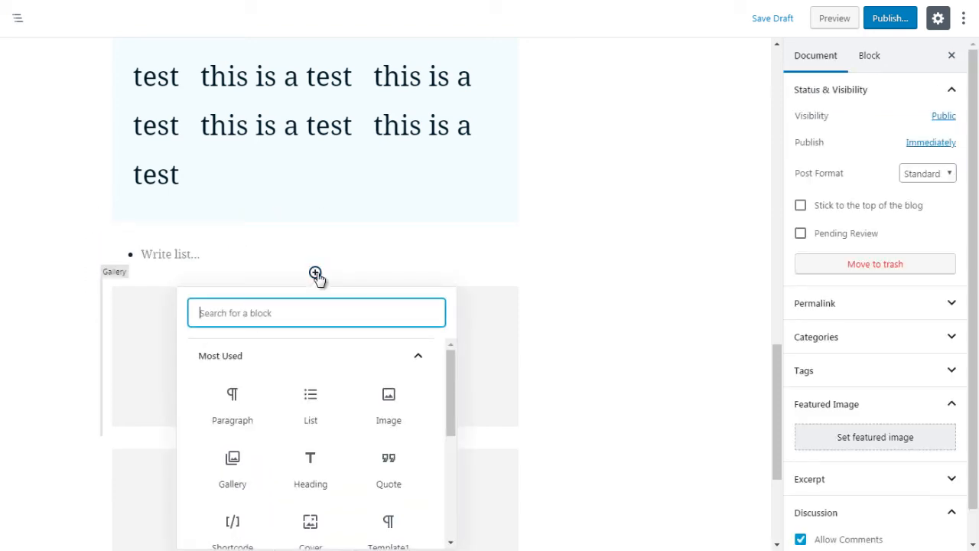
left_click(422, 361)
left_click(400, 390)
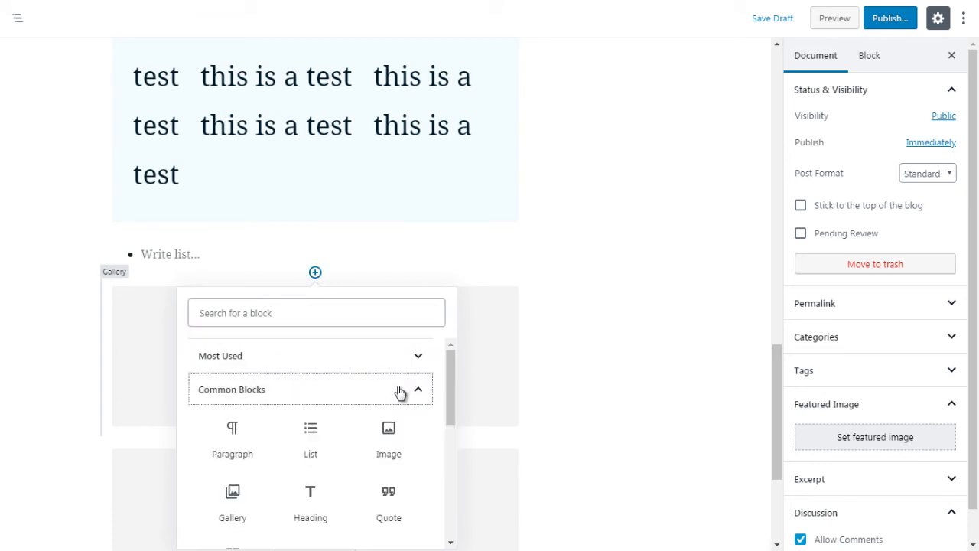
scroll(446, 391, "down", 3)
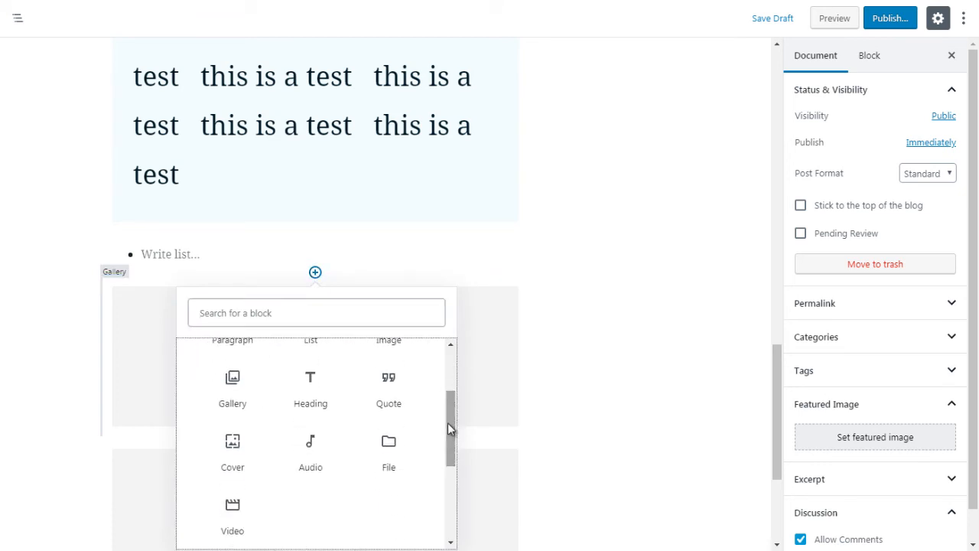
left_click(385, 395)
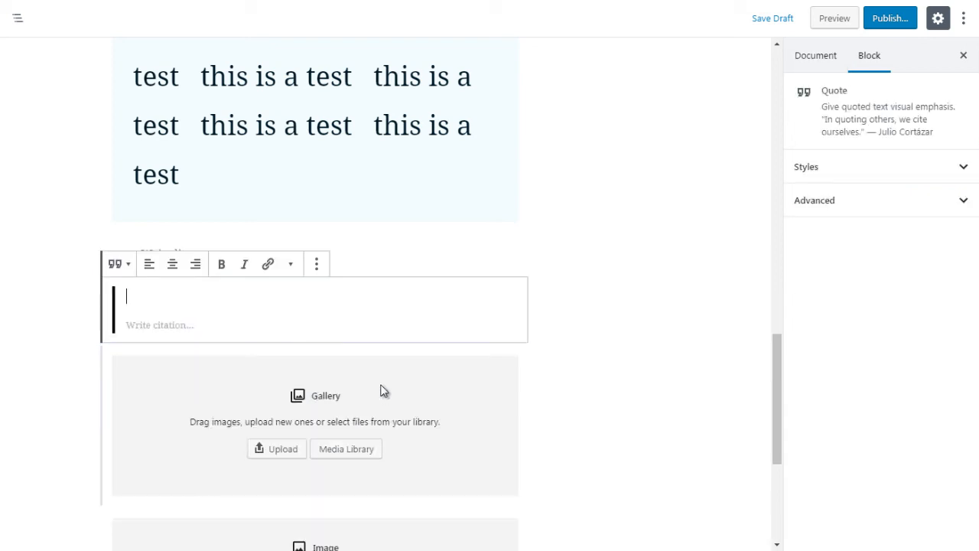
type("test")
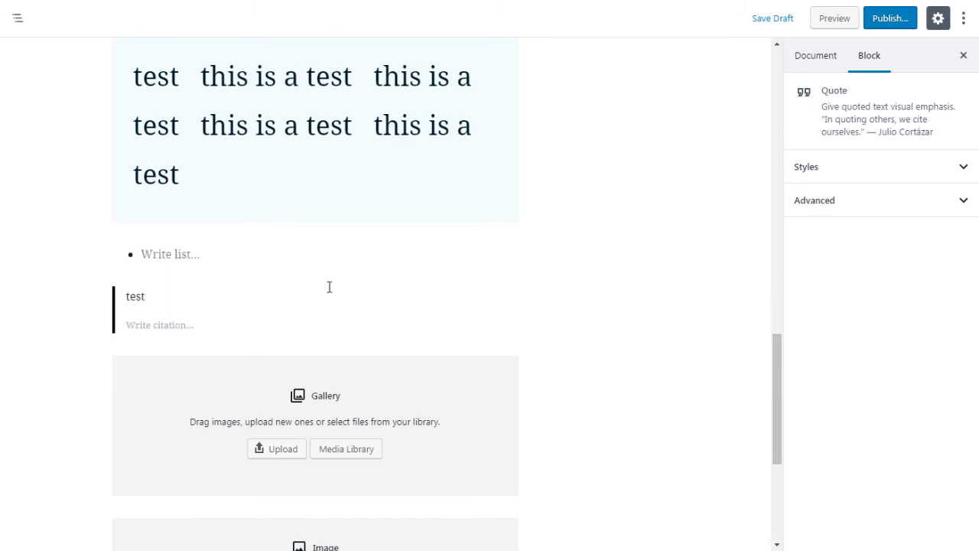
Apply the Large style to the "This is a quote" block after comparing it with Default, and check its advanced settings
left_click_drag(776, 445, 776, 179)
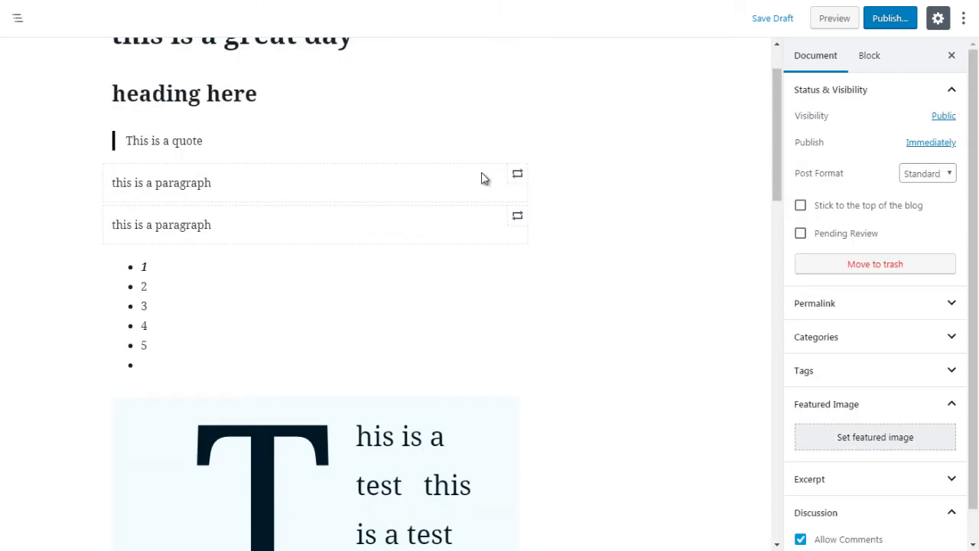
left_click(392, 146)
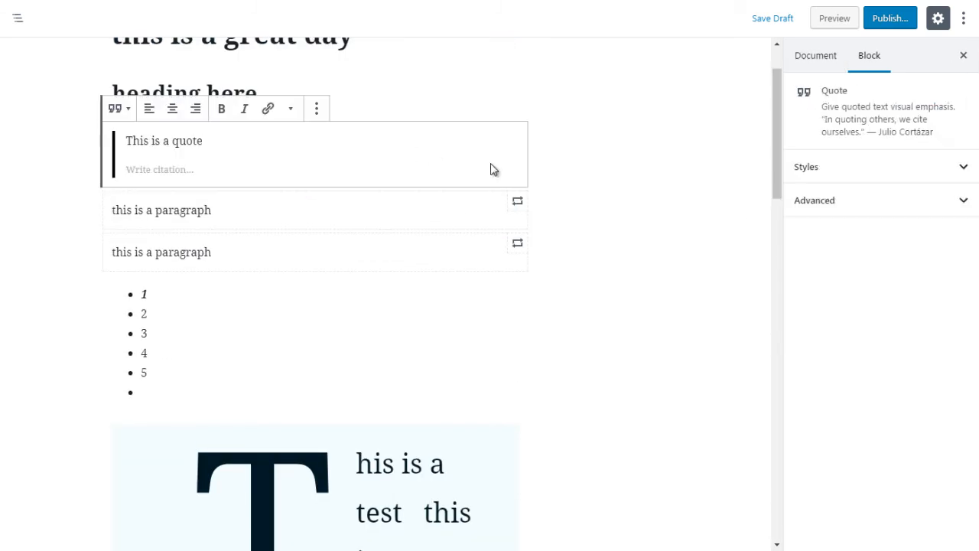
left_click(846, 171)
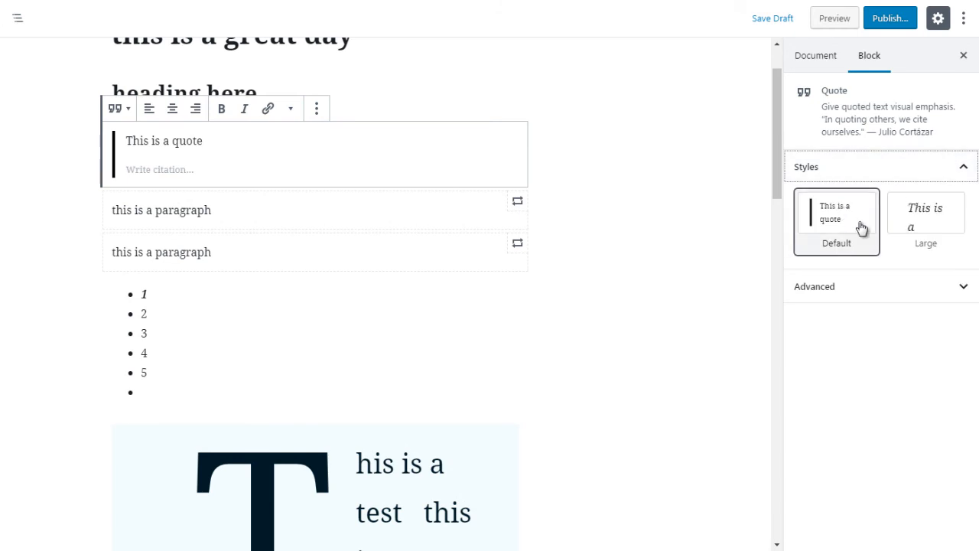
left_click(919, 227)
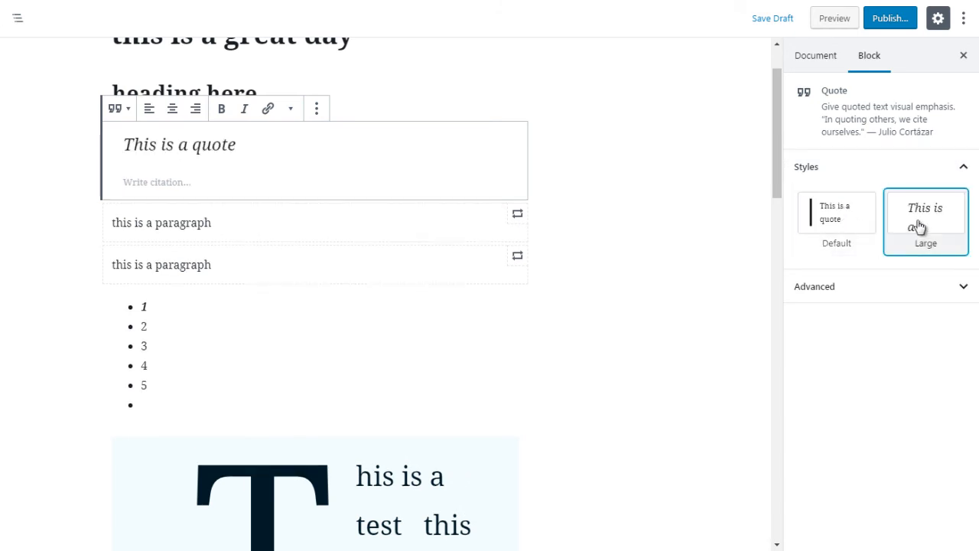
left_click(849, 224)
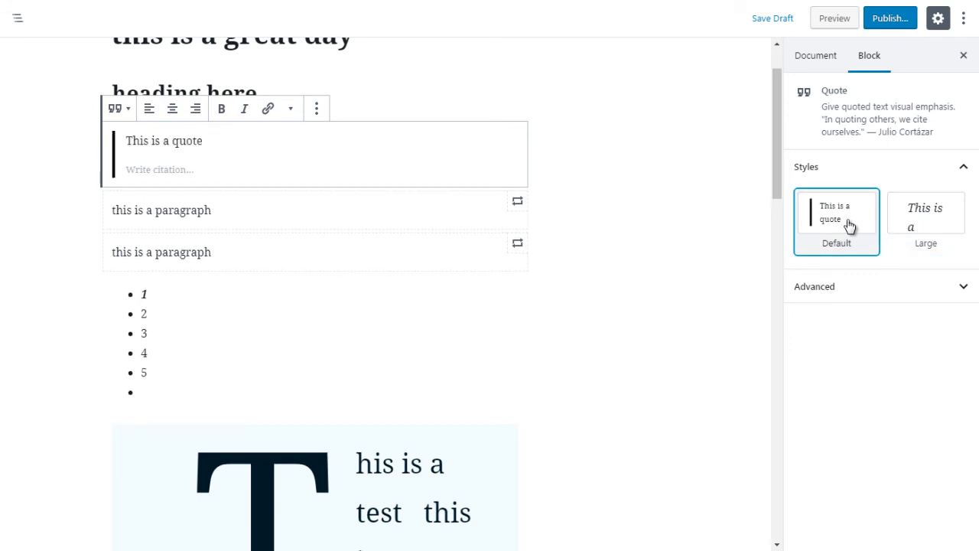
left_click(931, 224)
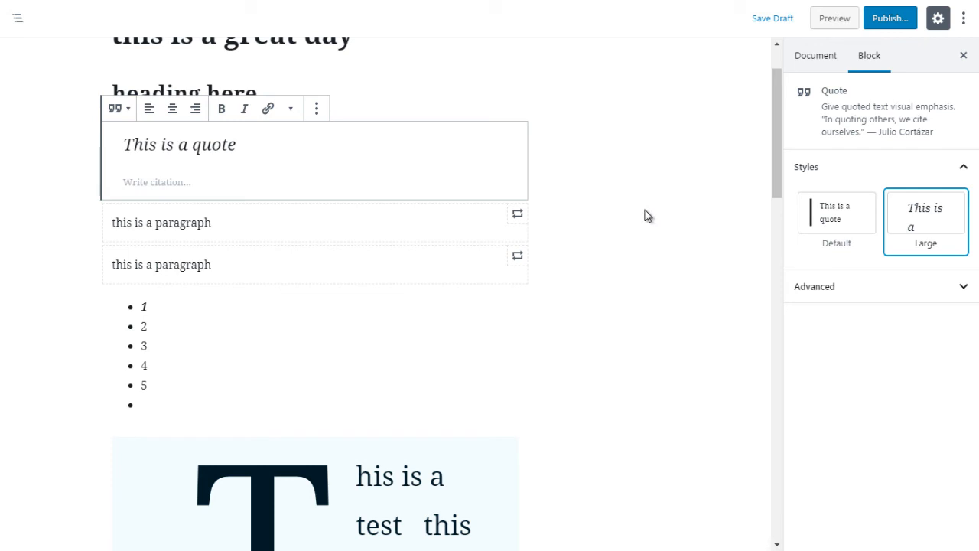
left_click(857, 287)
left_click(858, 287)
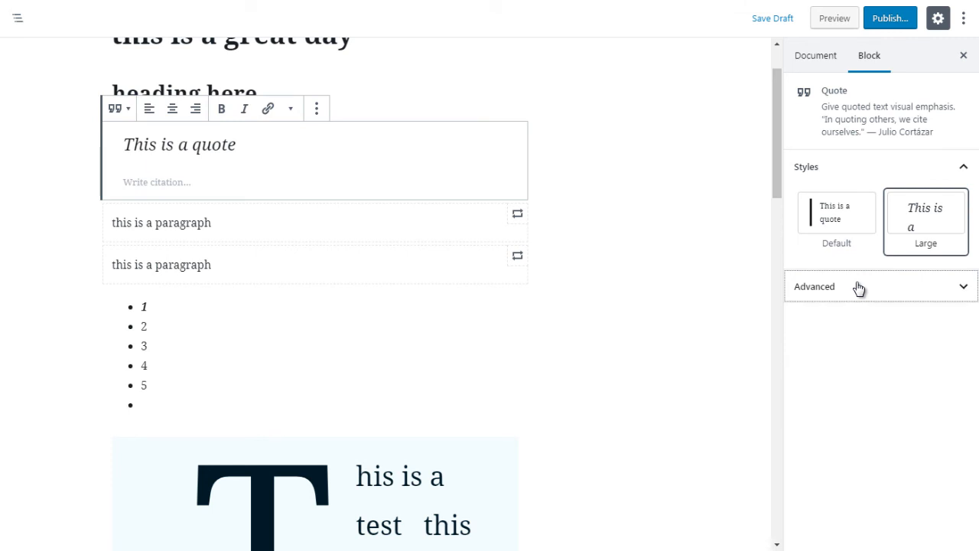
left_click(681, 294)
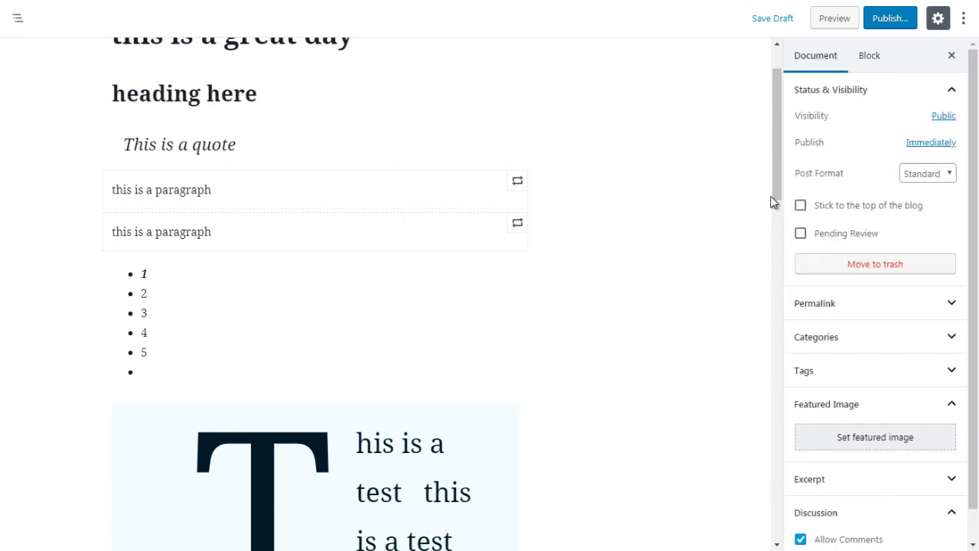
Insert an Audio block from the Common Blocks between the second "this is a paragraph" block and the list of numbers
left_click_drag(774, 186, 774, 193)
left_click(314, 222)
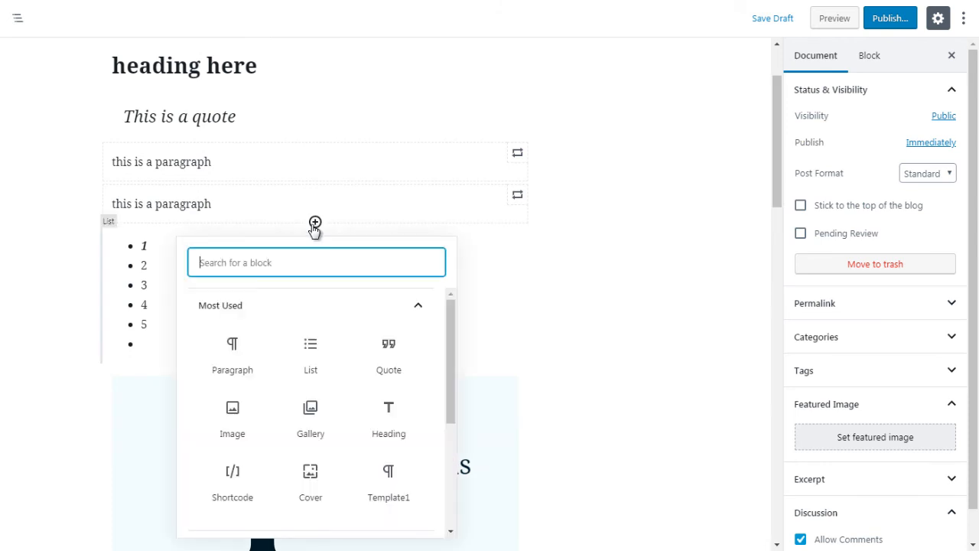
left_click(426, 313)
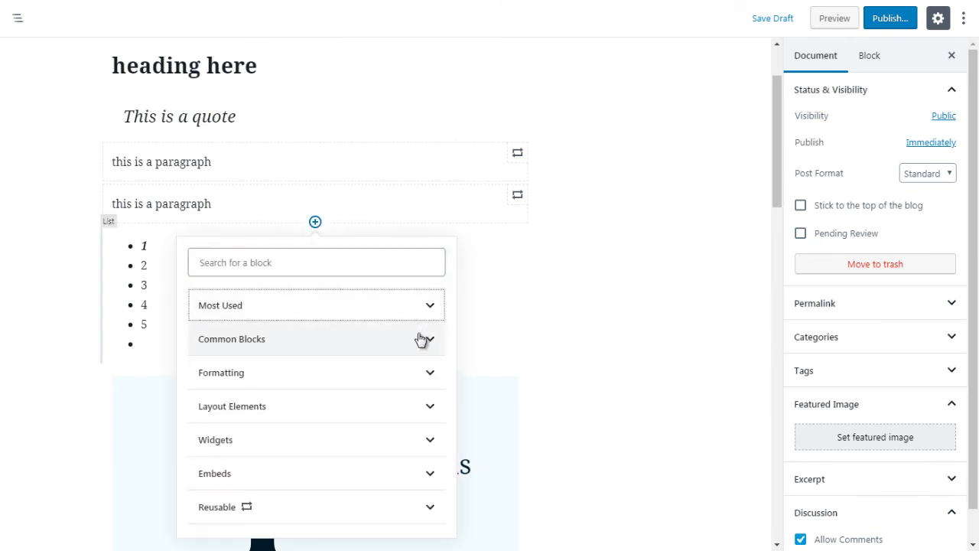
left_click(422, 338)
left_click_drag(450, 343, 451, 360)
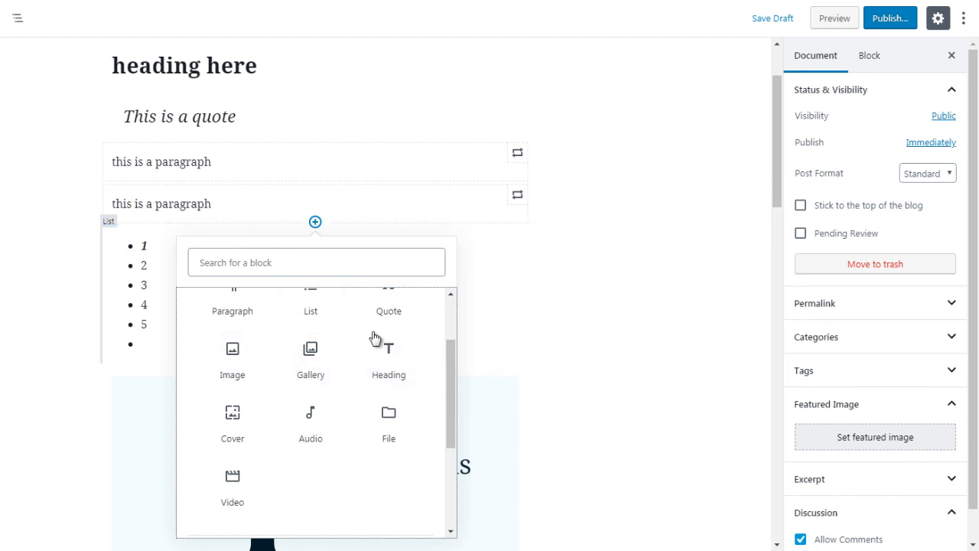
left_click(315, 429)
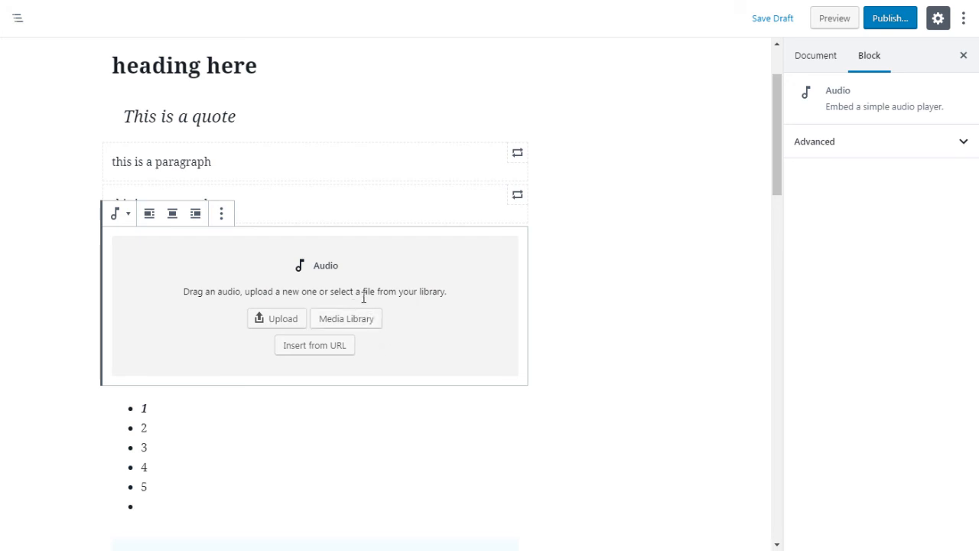
left_click(573, 283)
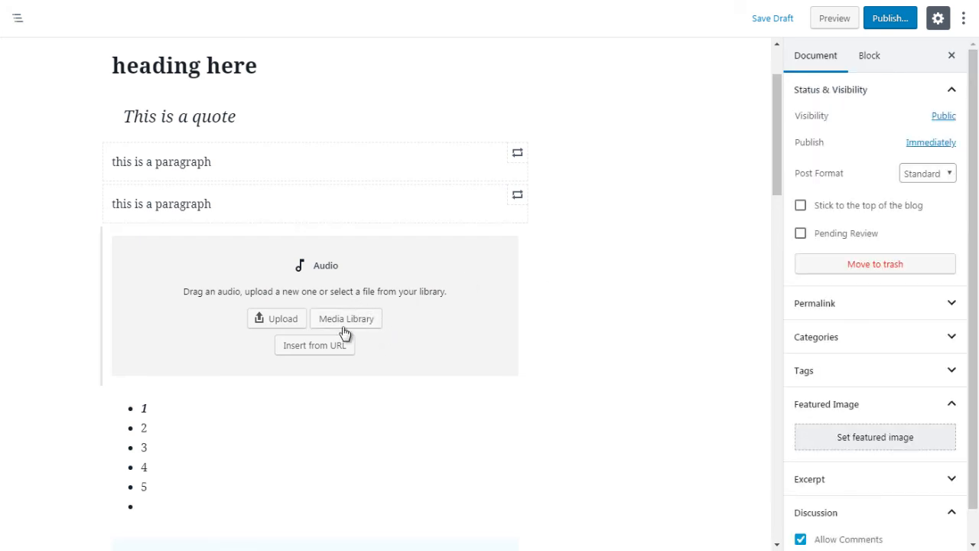
Insert a File block from the Common Blocks between the Audio block and the list of numbers
left_click(315, 384)
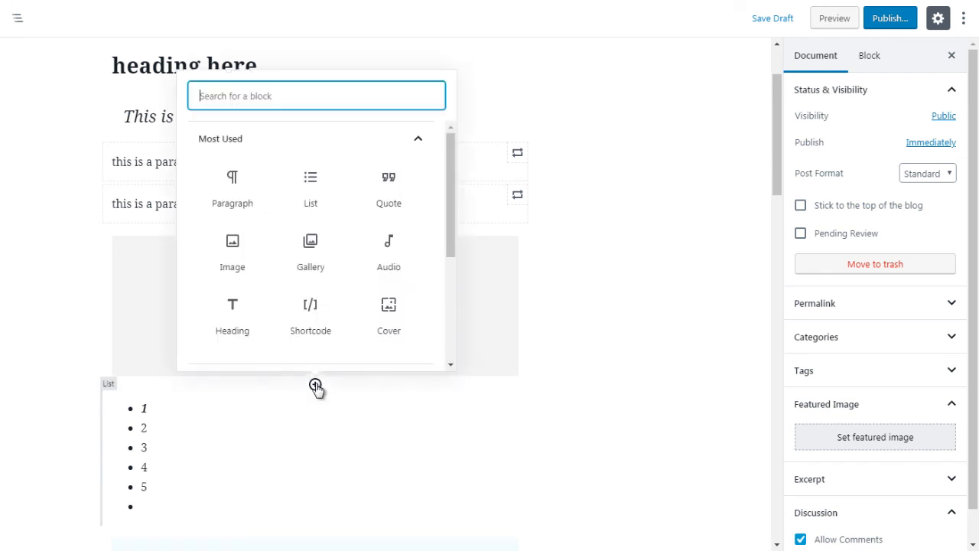
left_click(415, 139)
left_click(416, 174)
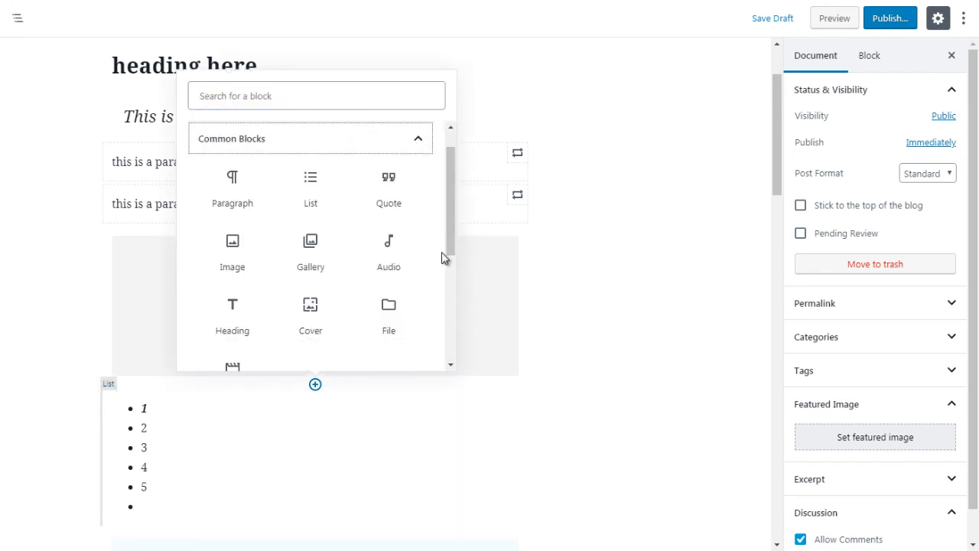
left_click_drag(451, 242, 450, 270)
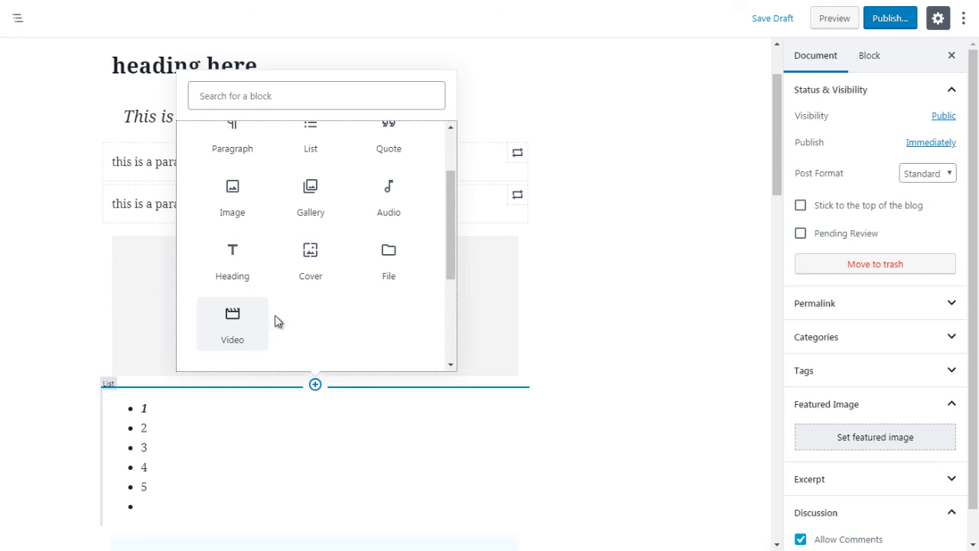
left_click(389, 264)
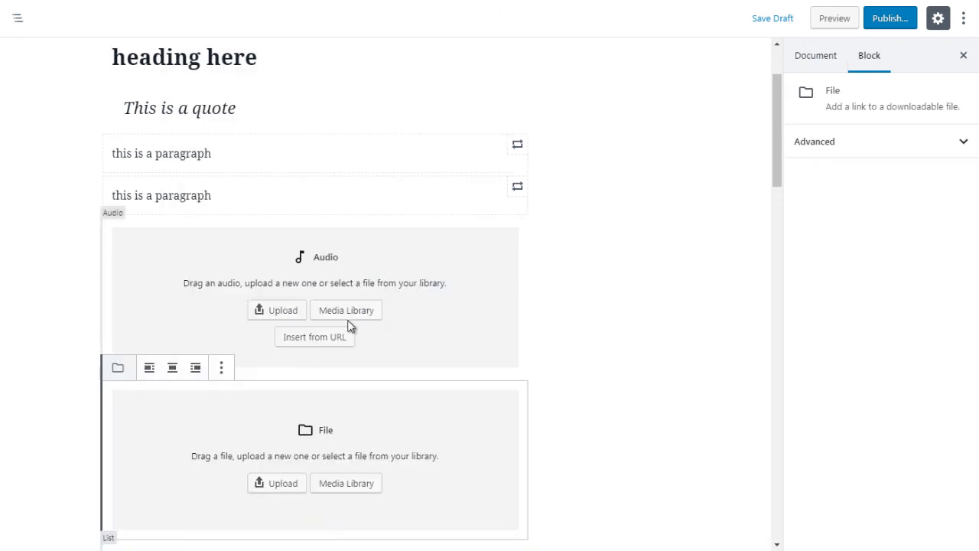
left_click(583, 363)
Insert a Cover block from the Common Blocks between the Audio block and the File block
left_click(315, 376)
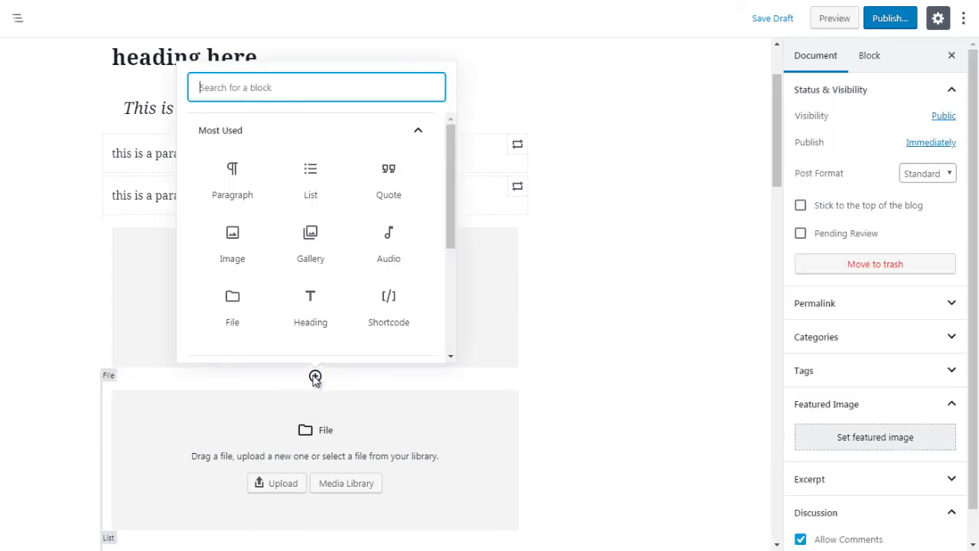
left_click(418, 130)
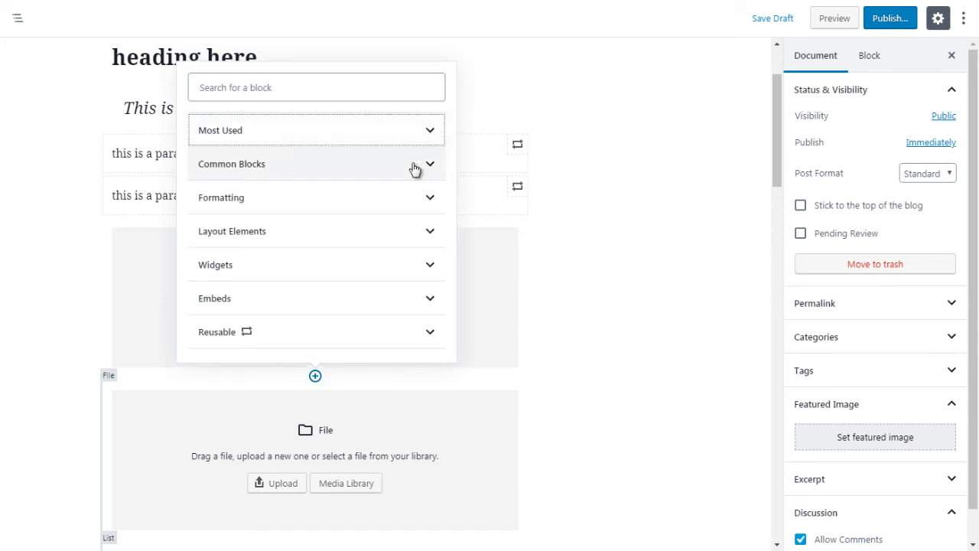
left_click(414, 165)
scroll(452, 276, "down", 1)
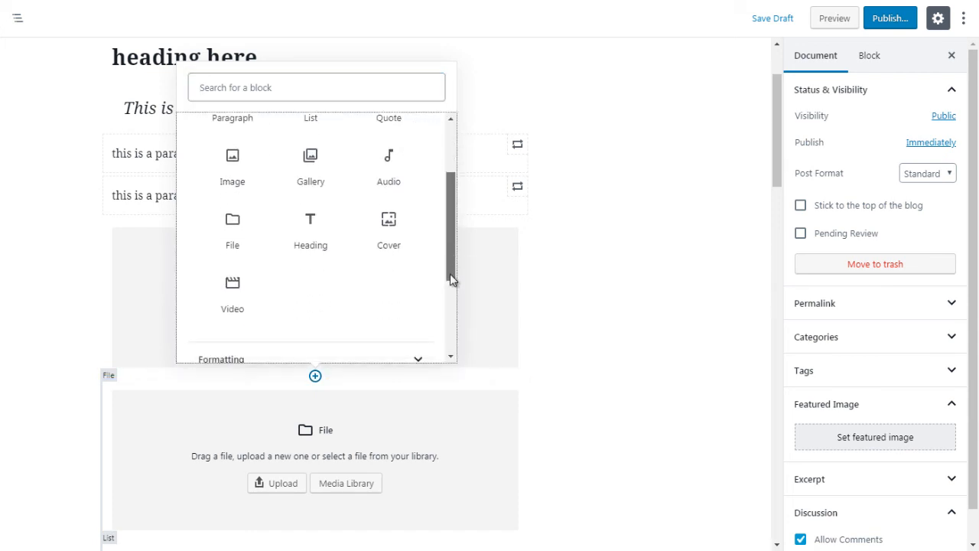
left_click(394, 227)
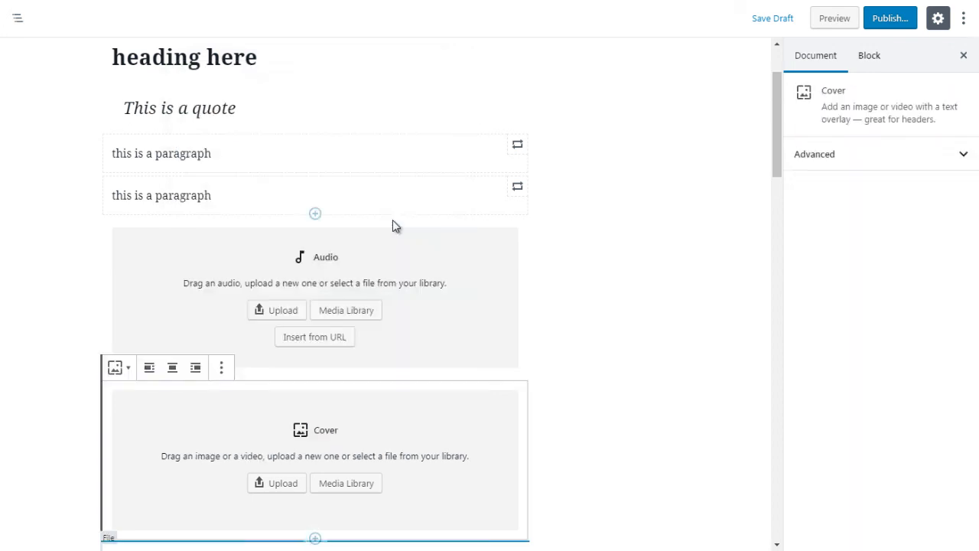
left_click(694, 221)
Move the Cover block up two positions so it sits between the two "this is a paragraph" blocks
mouse_move(774, 152)
left_mouse_down()
mouse_move(774, 168)
mouse_move(774, 155)
left_mouse_up()
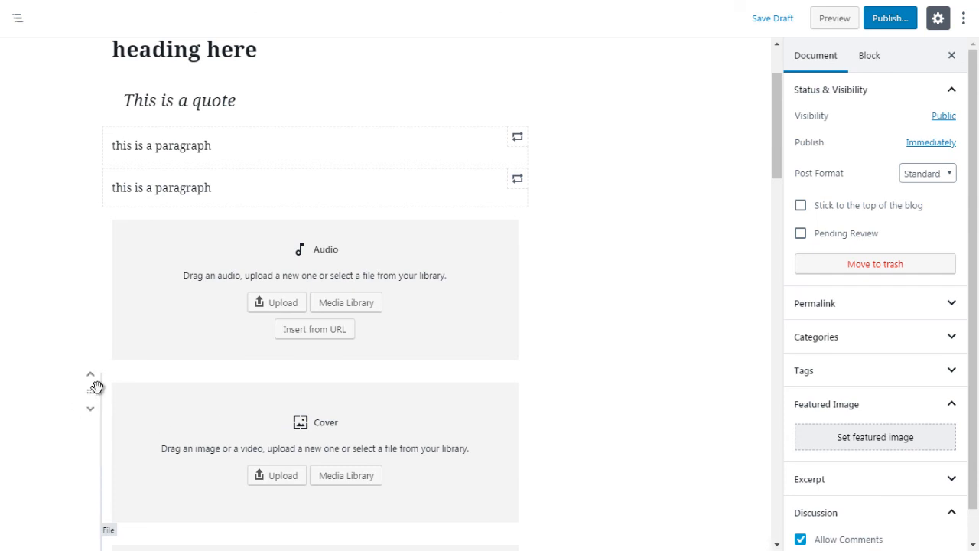
left_click(91, 381)
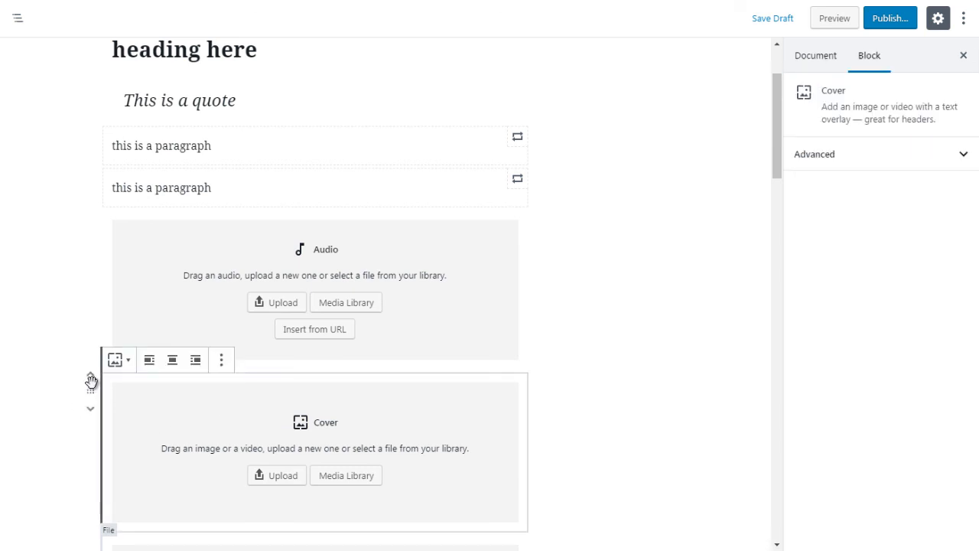
left_click(91, 378)
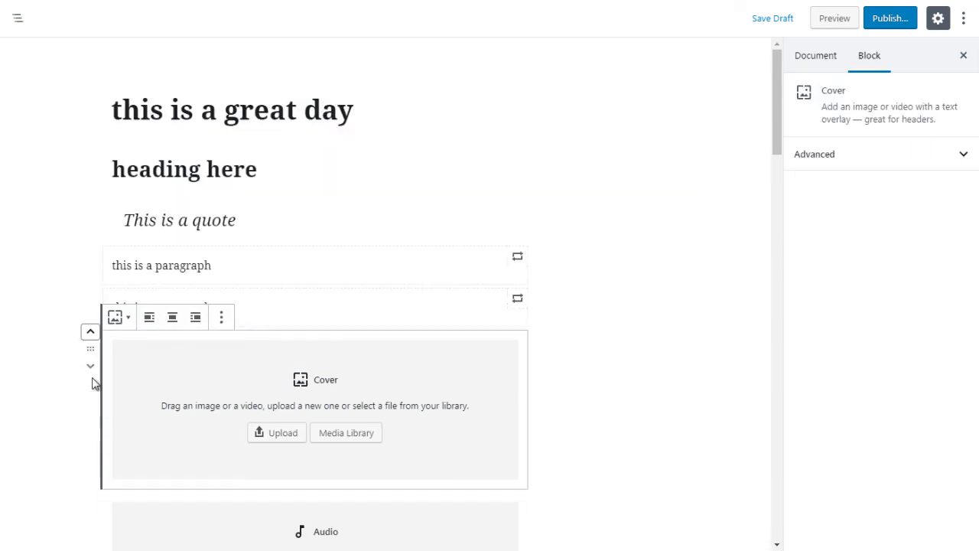
left_click(89, 333)
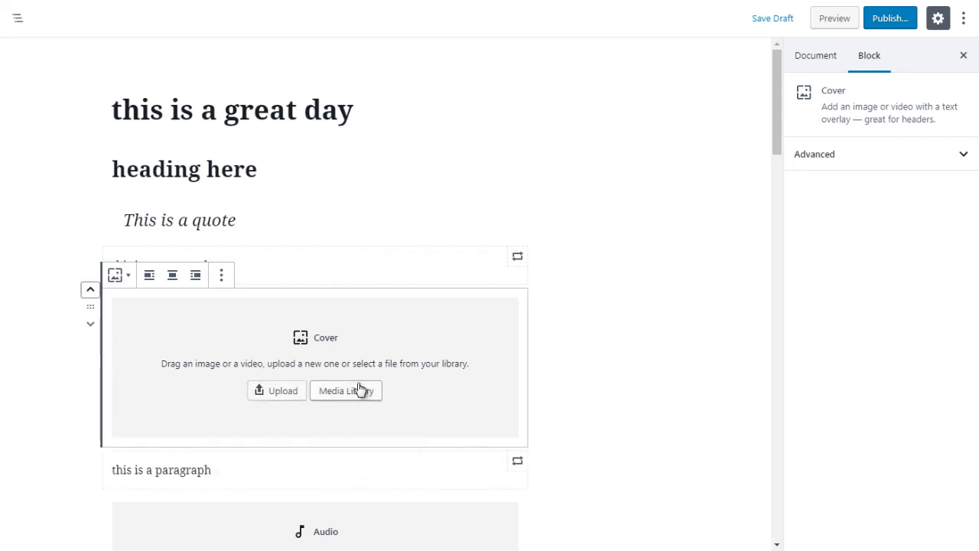